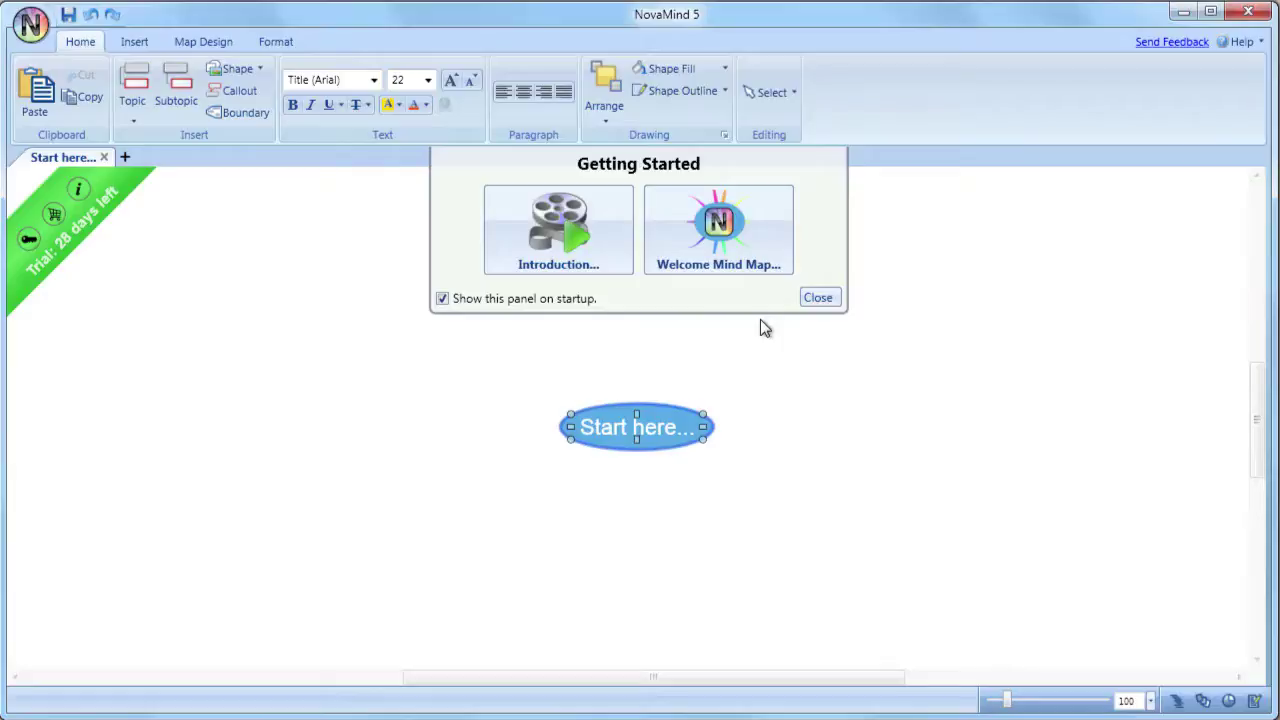
- Label the central topic 'My title'
text(M)
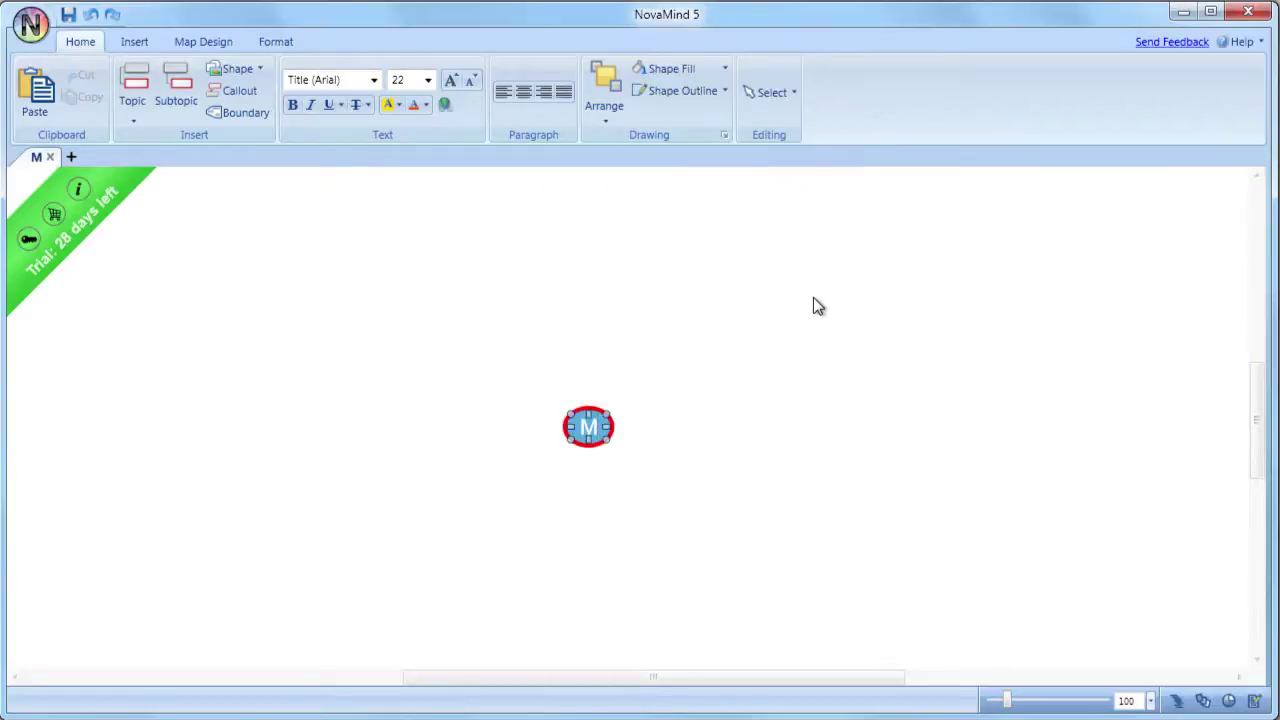
text(y)
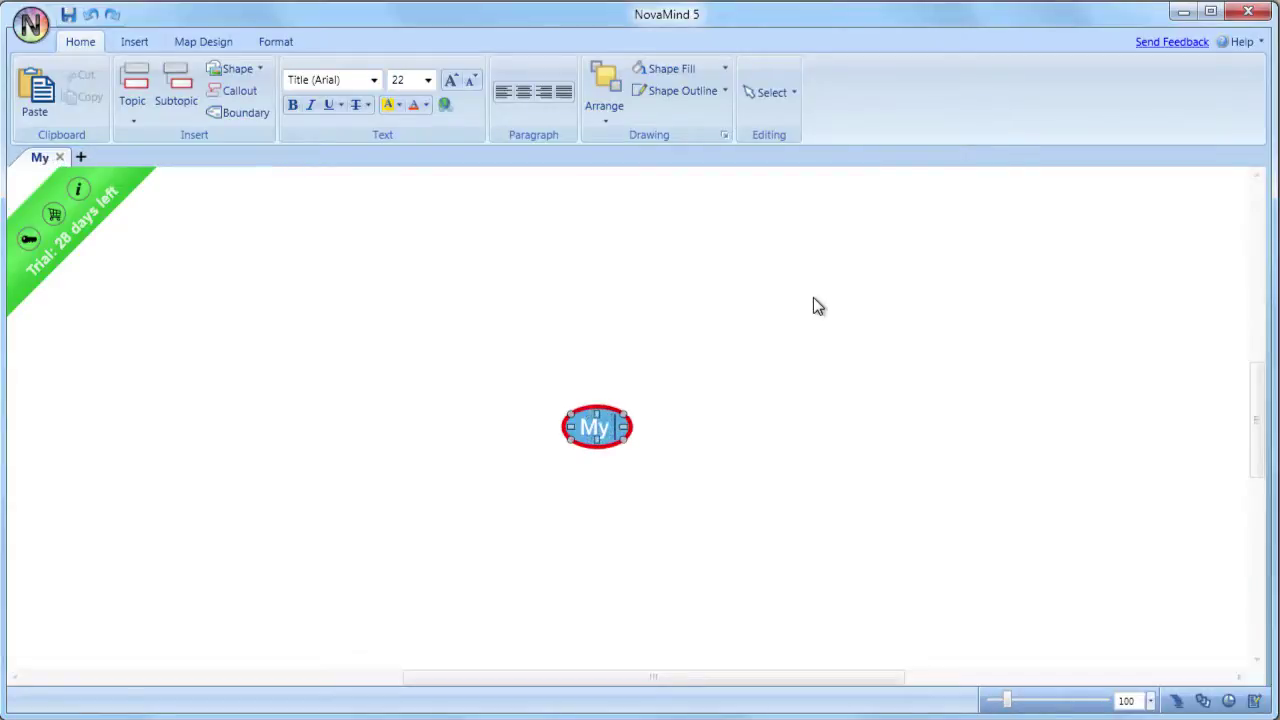
text( ti)
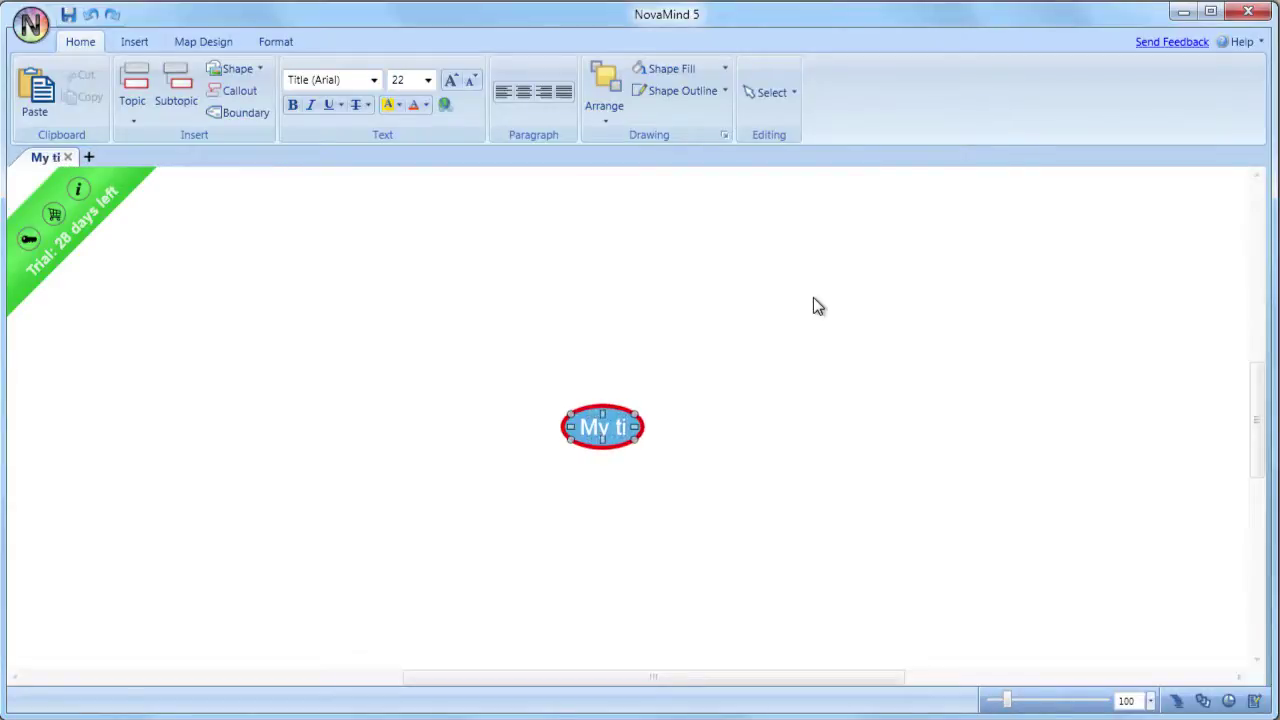
text(t)
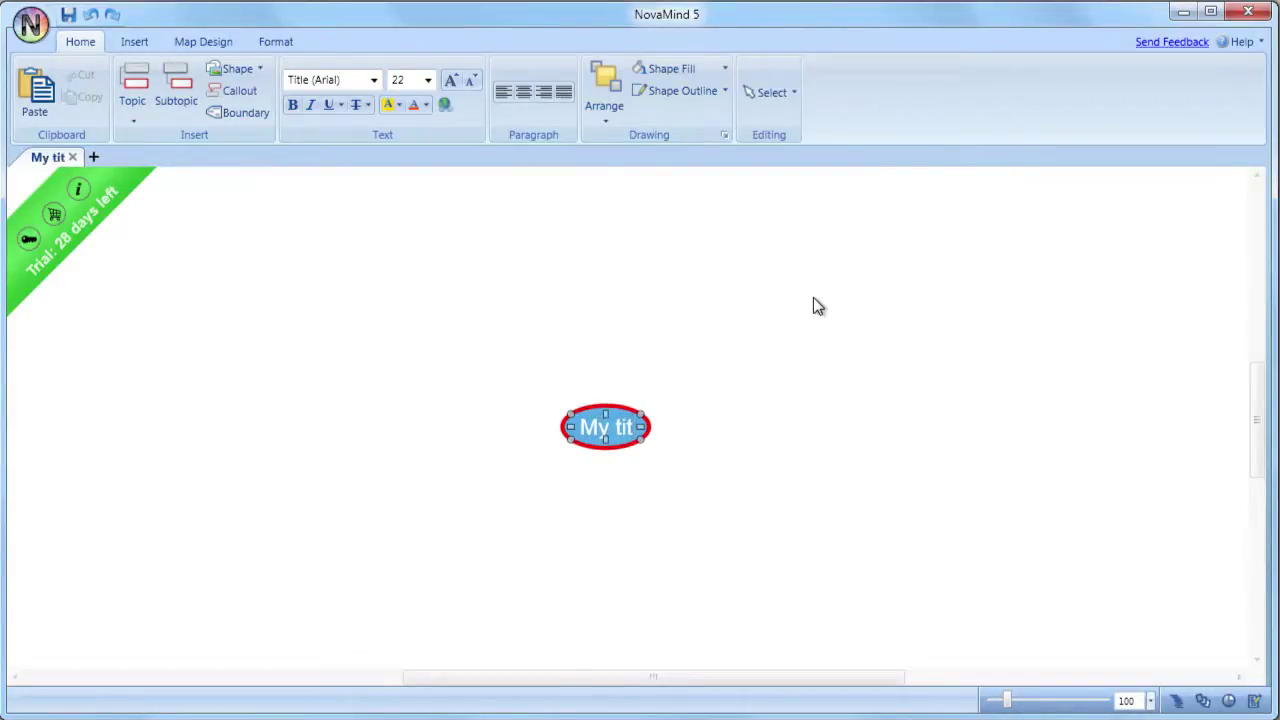
text(l)
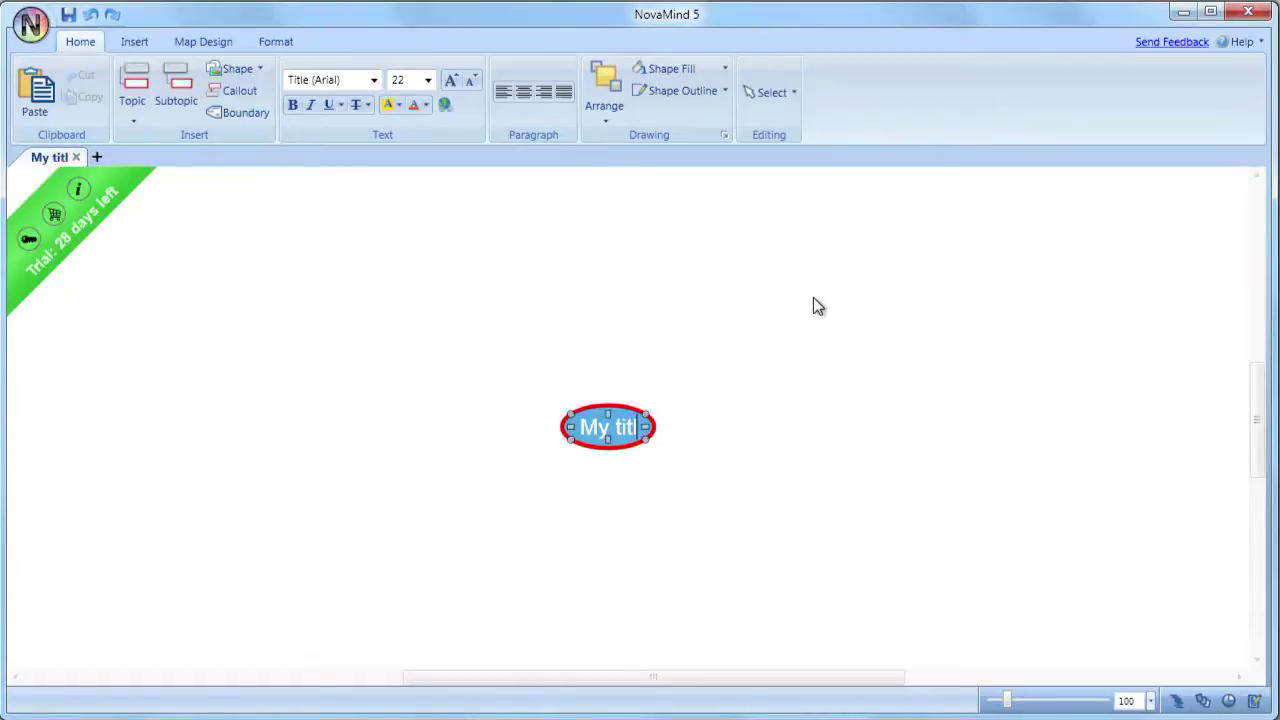
text(e)
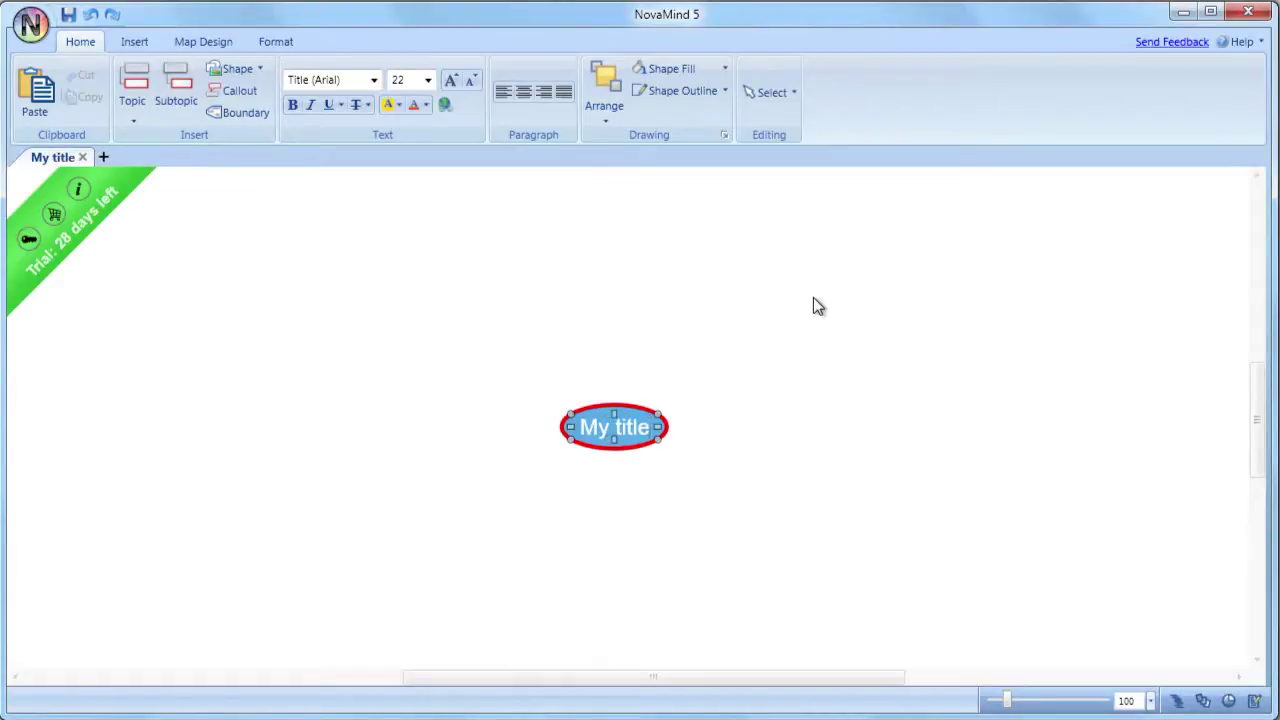
key(Return)
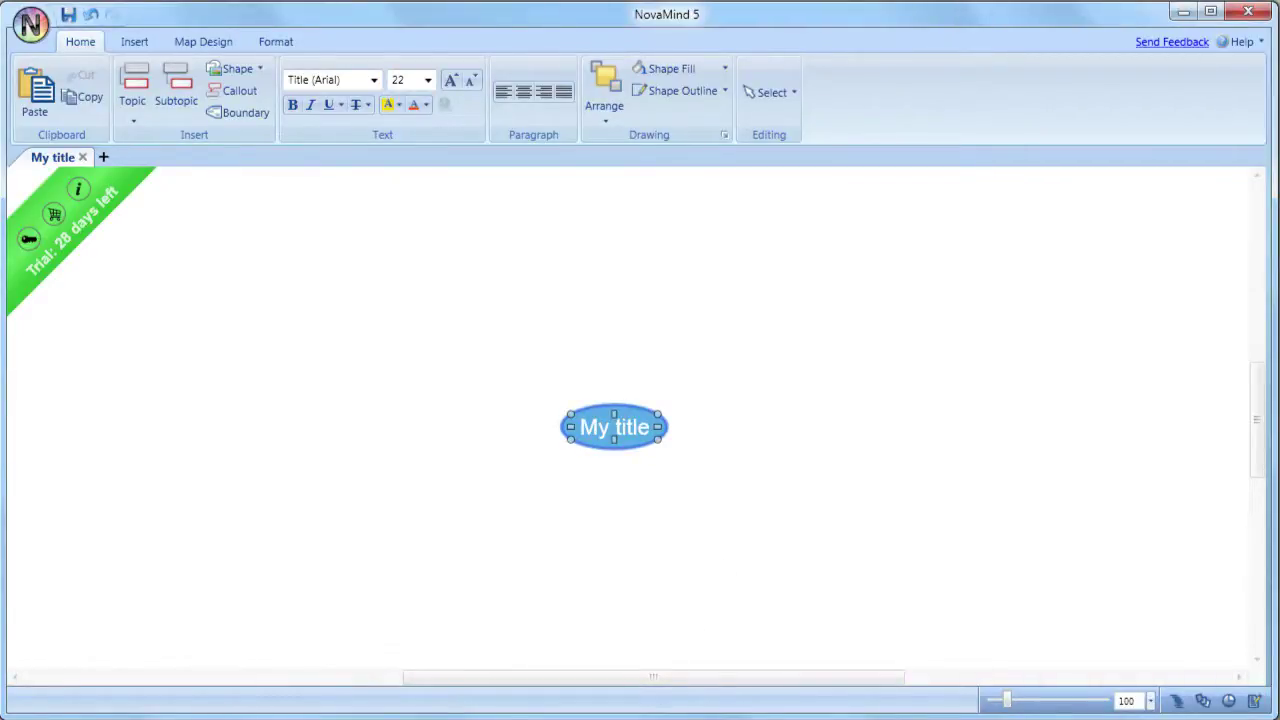
- Add main topics 'topic 1' and 'topic 2', plus 'Sibling above' inserted above topic 2
key(Insert)
text(t)
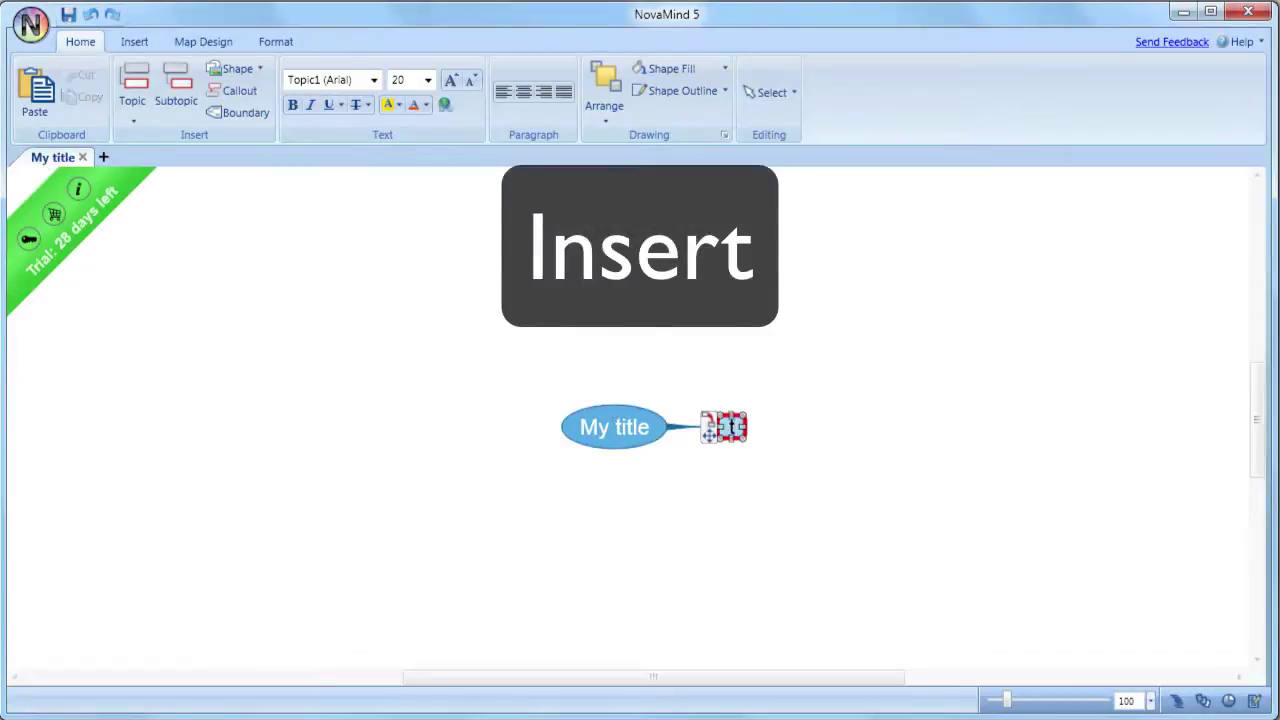
text(opic 1)
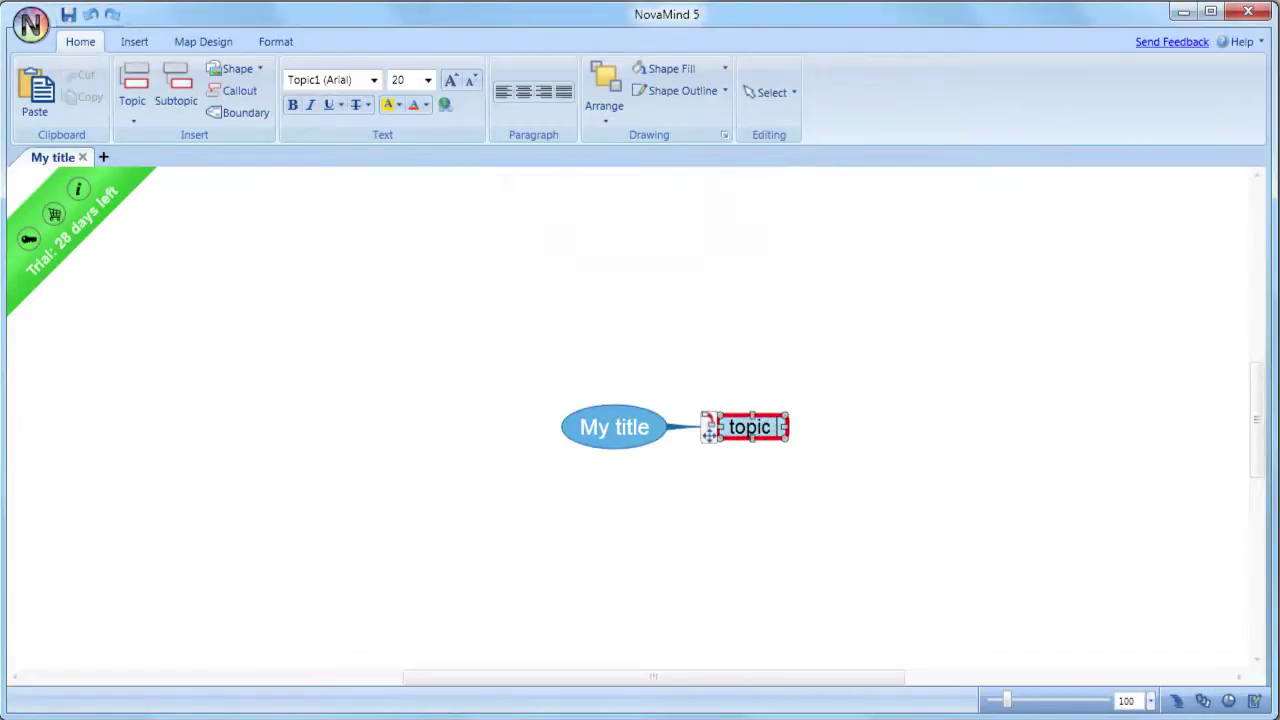
key(Return)
key(Return)
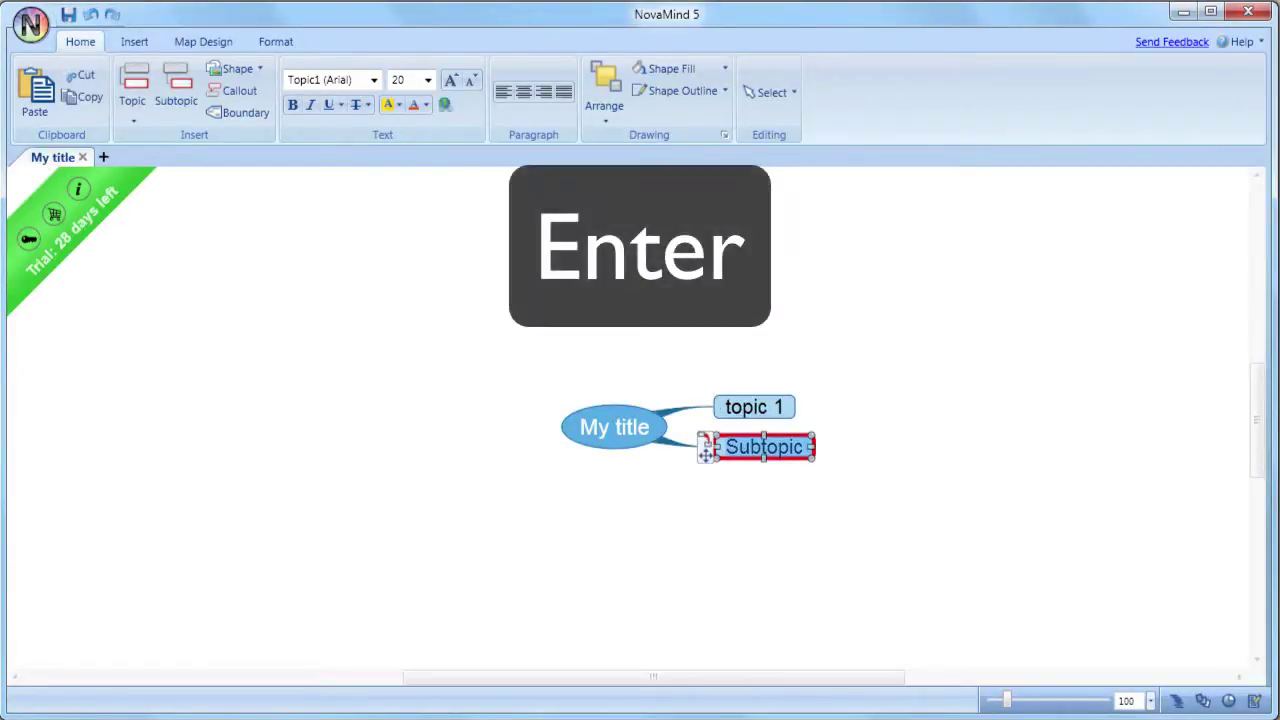
text(topic )
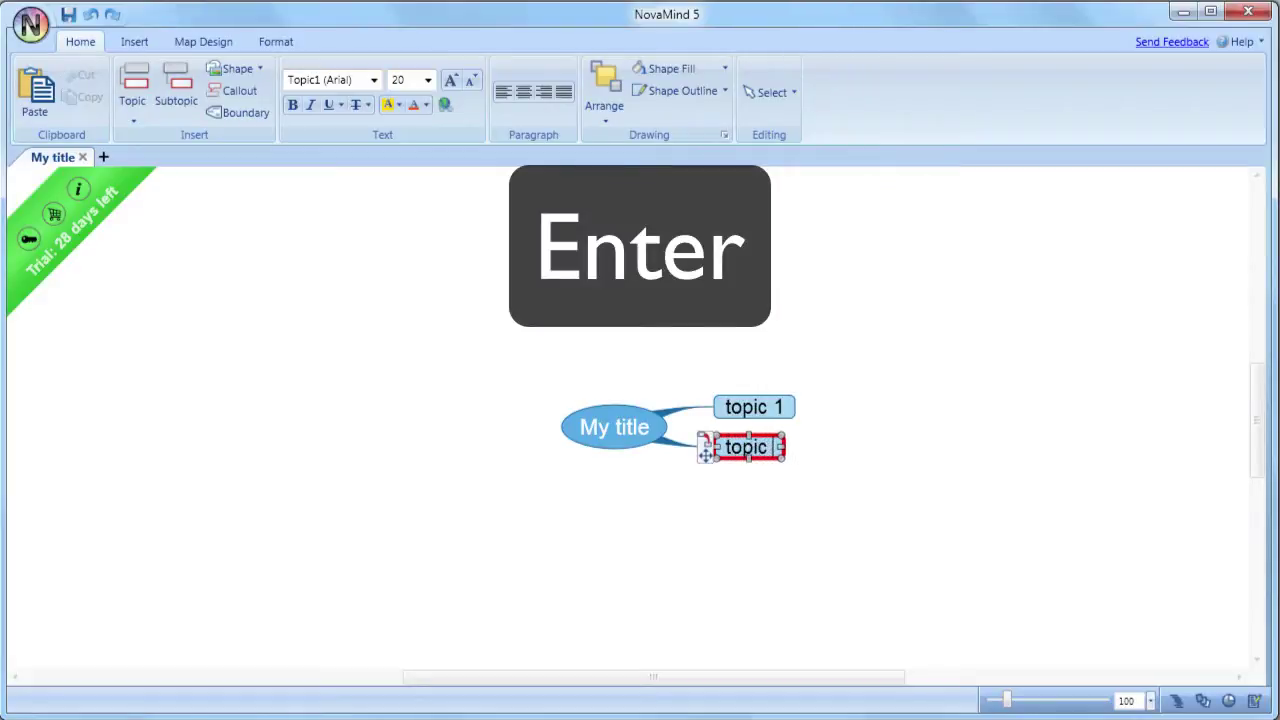
text(2)
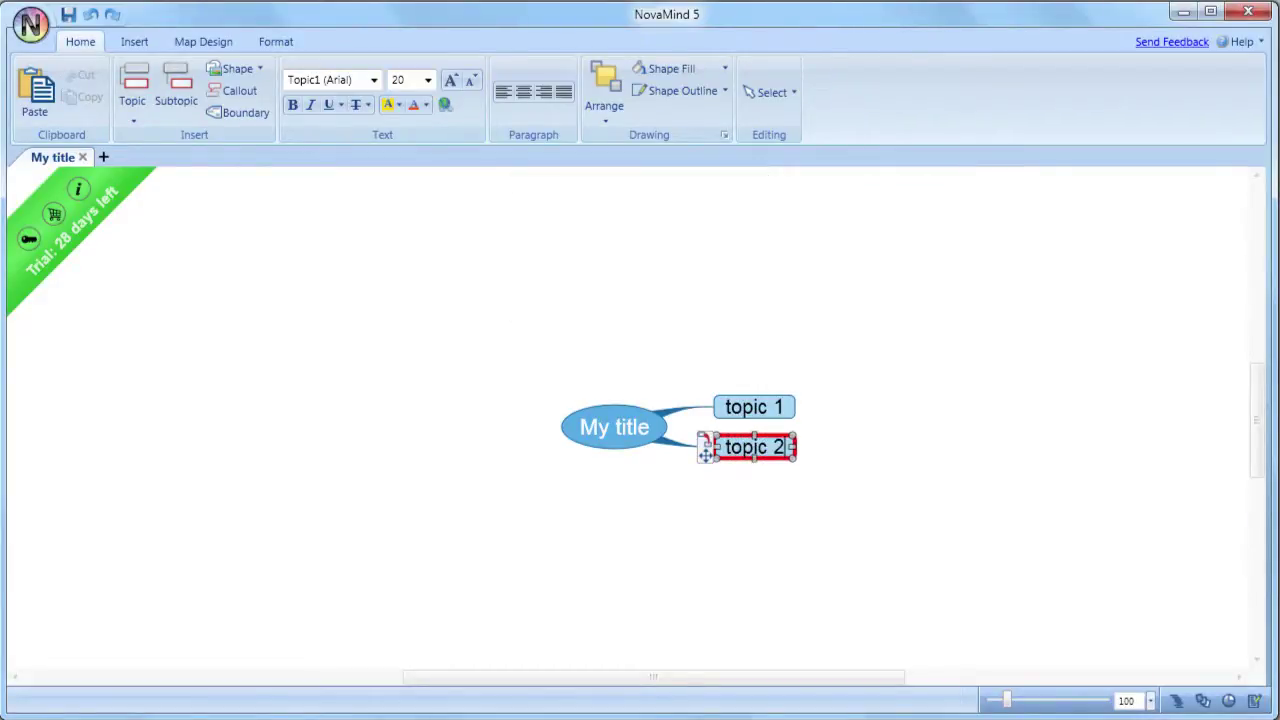
key(Return)
key(shift+Return)
text(Si)
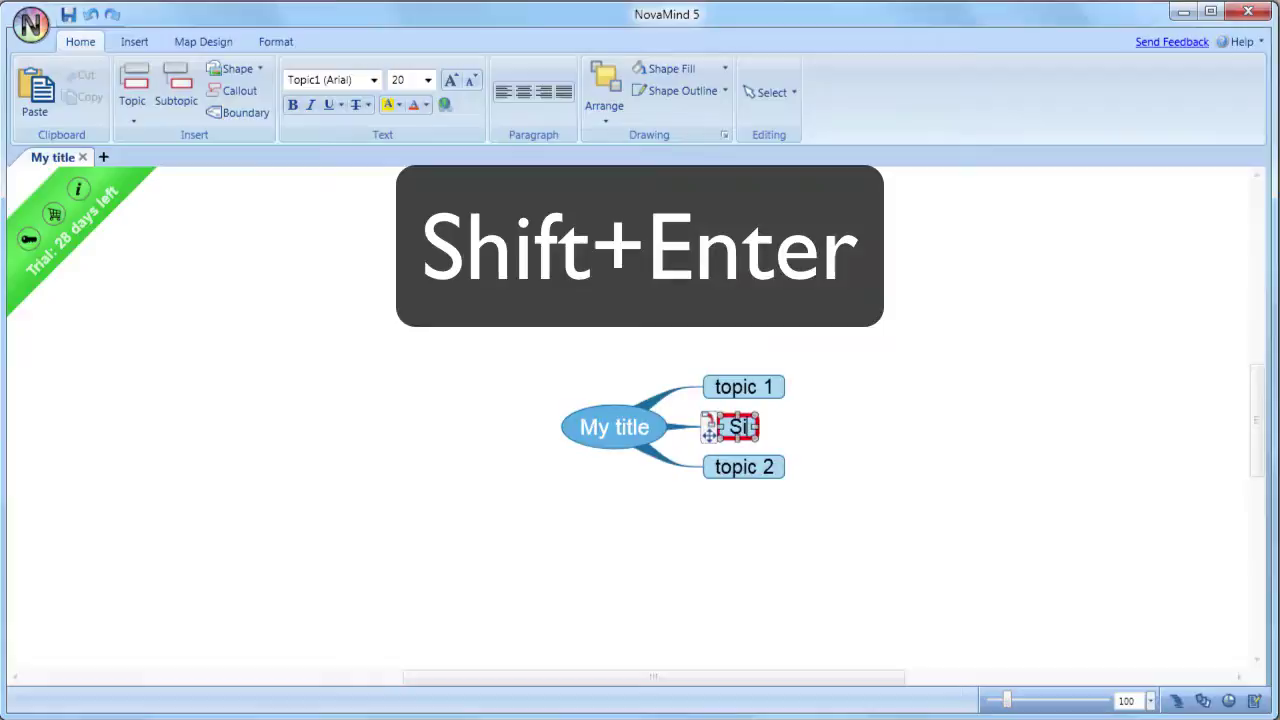
text(bl)
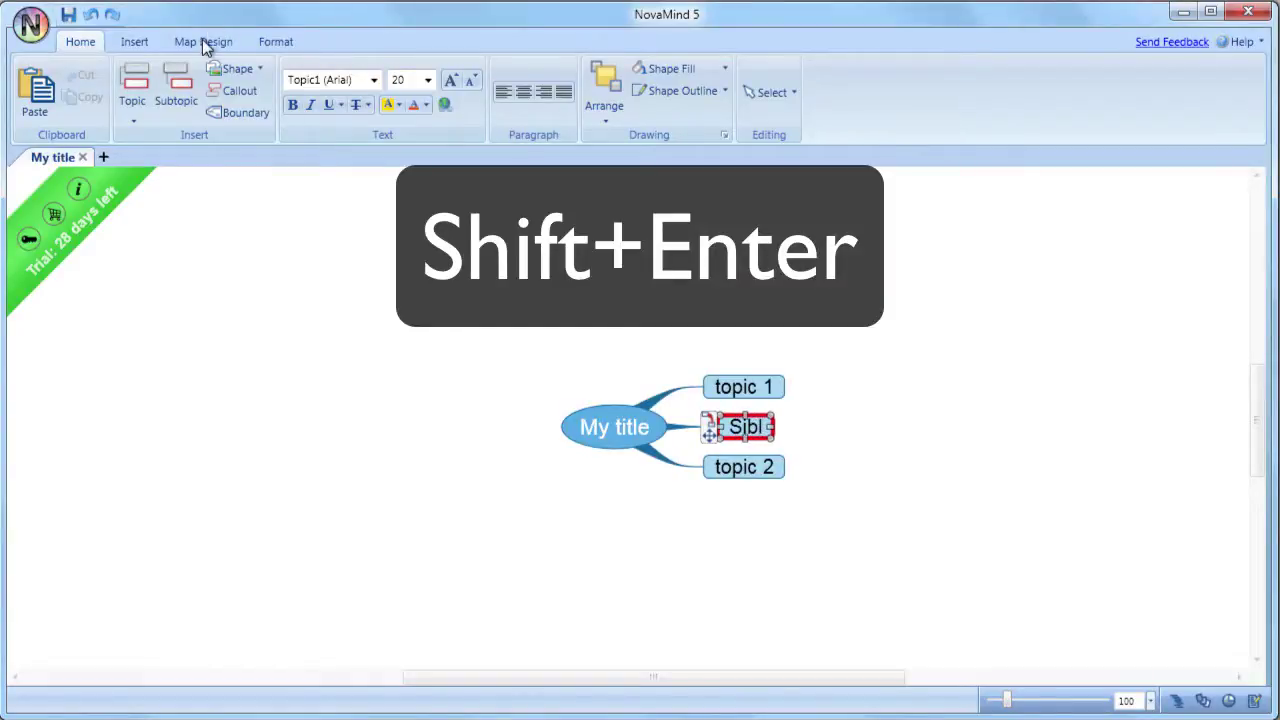
text(ing )
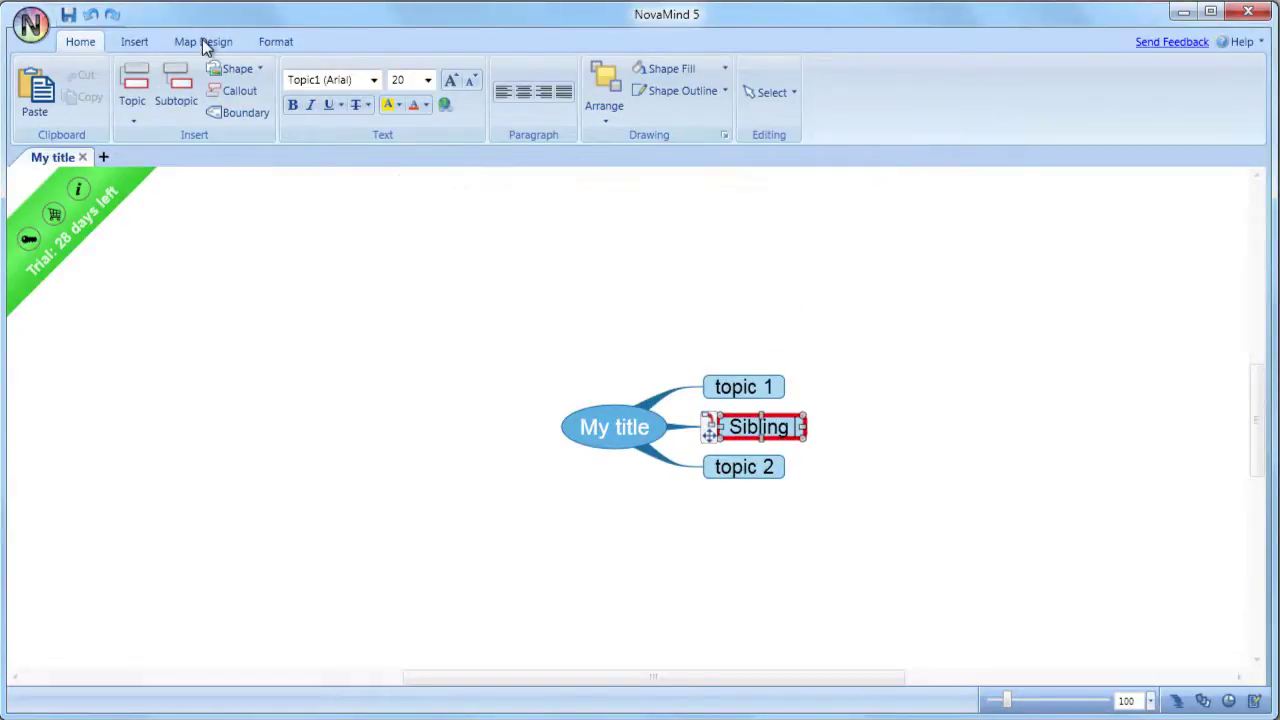
text(above)
key(Return)
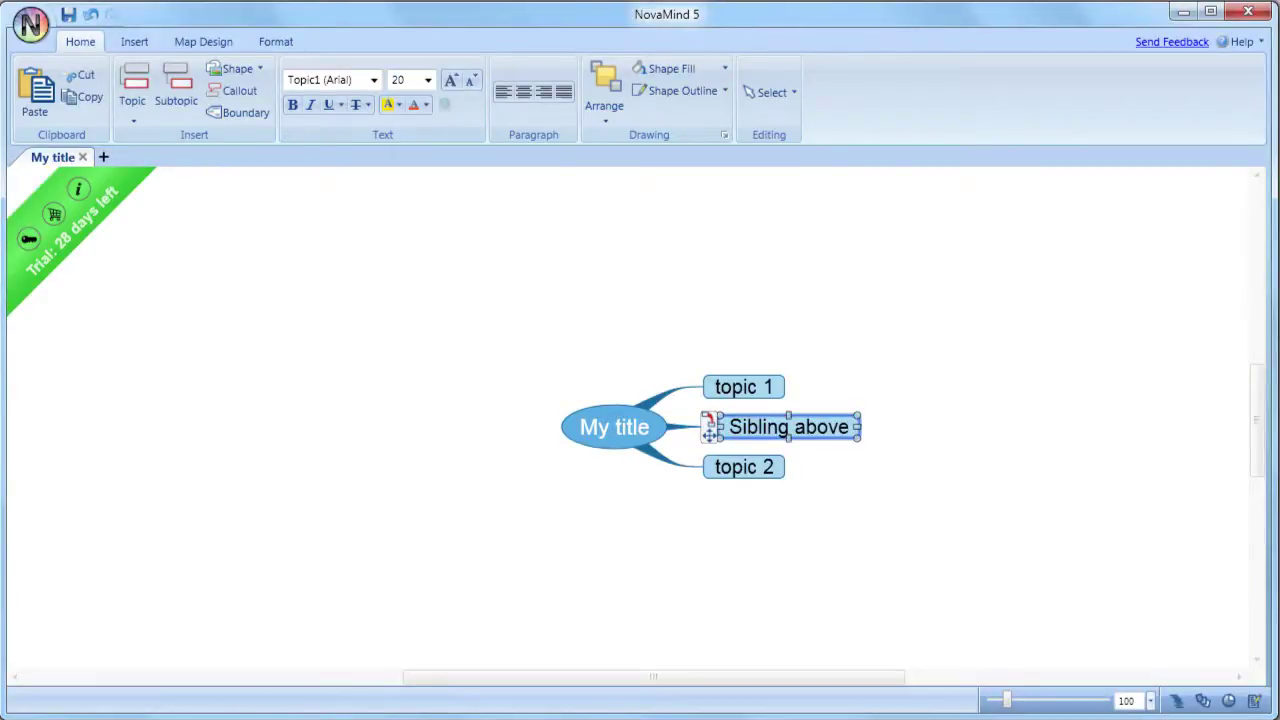
- Preview the Business, Rainbow and Simple map themes, then restore the Default theme
click(203, 41)
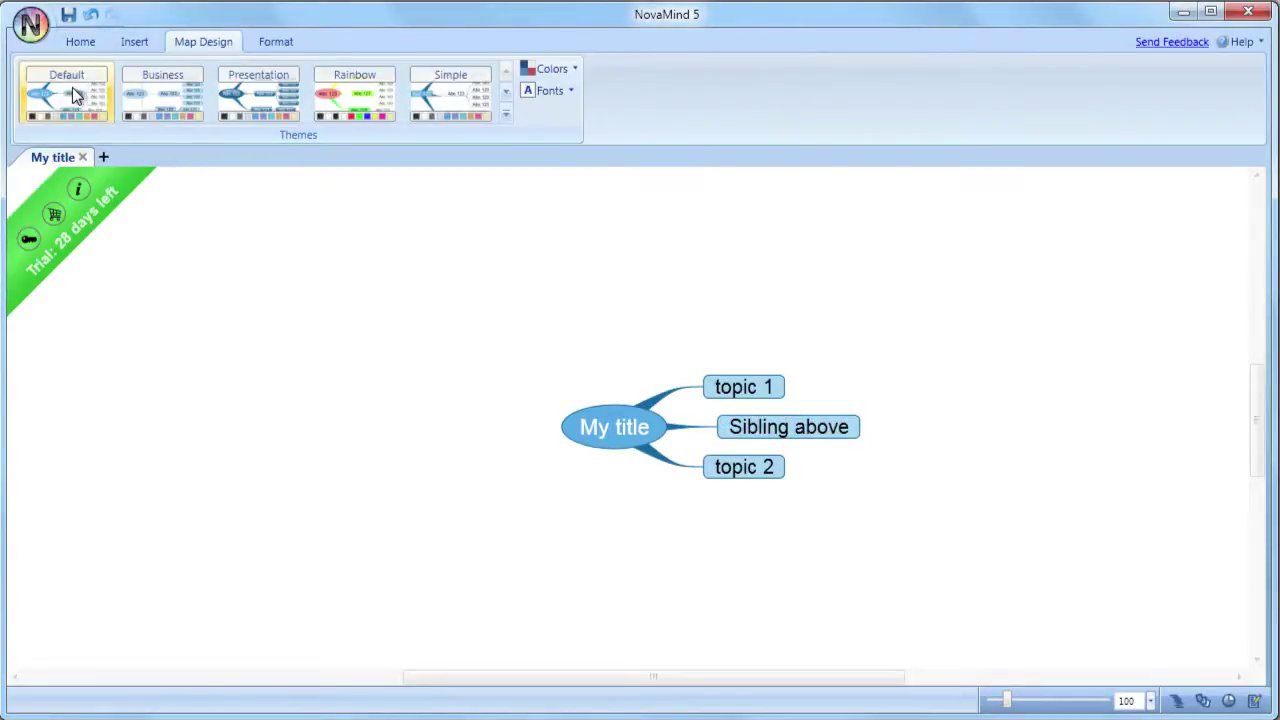
click(150, 87)
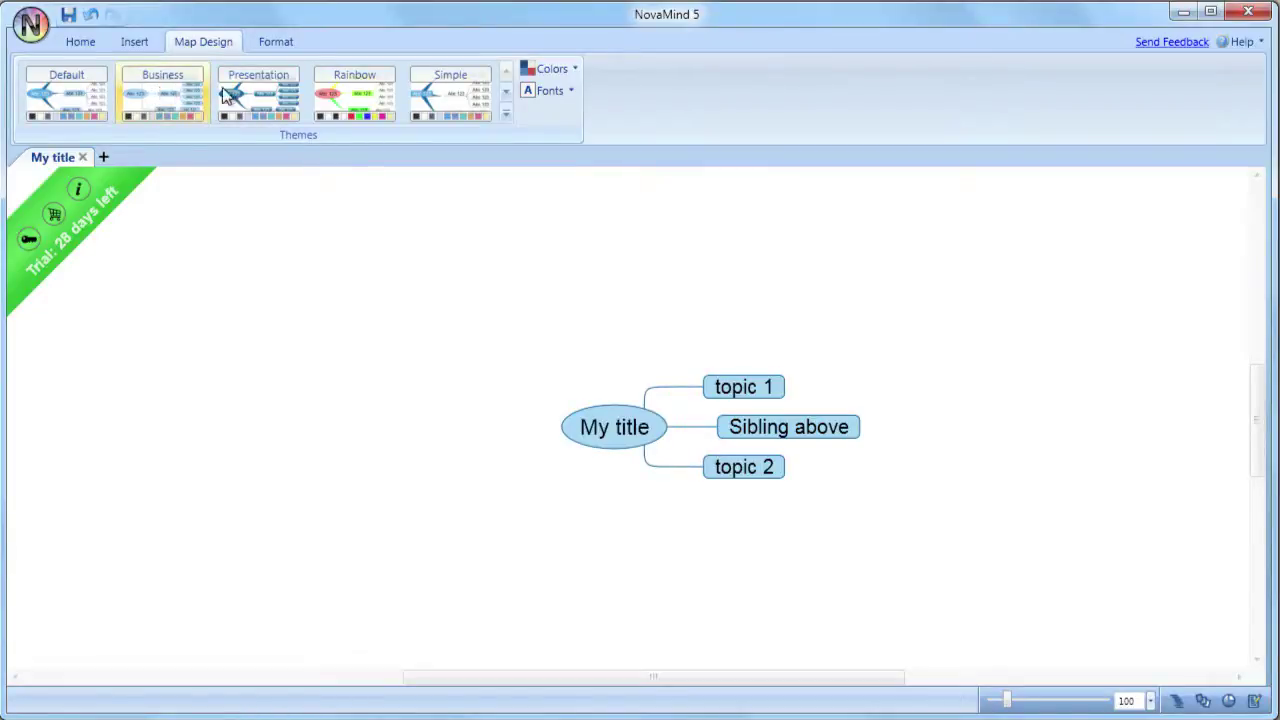
click(344, 90)
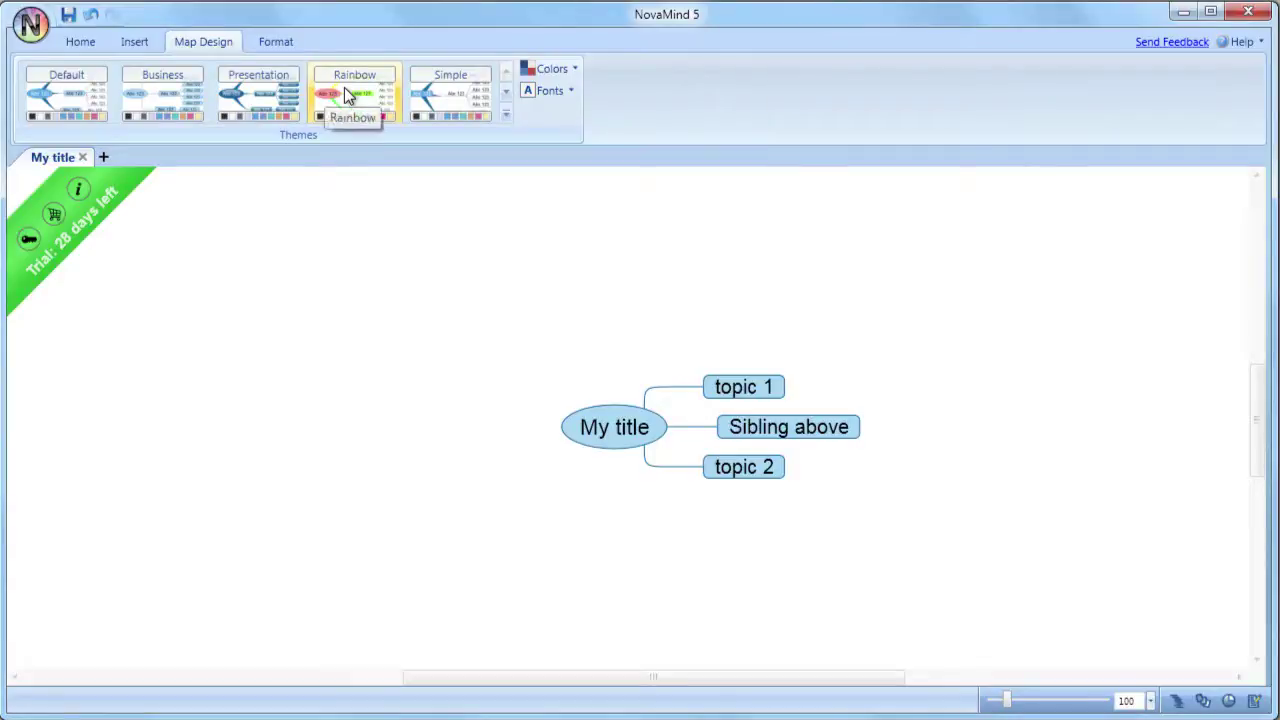
click(344, 87)
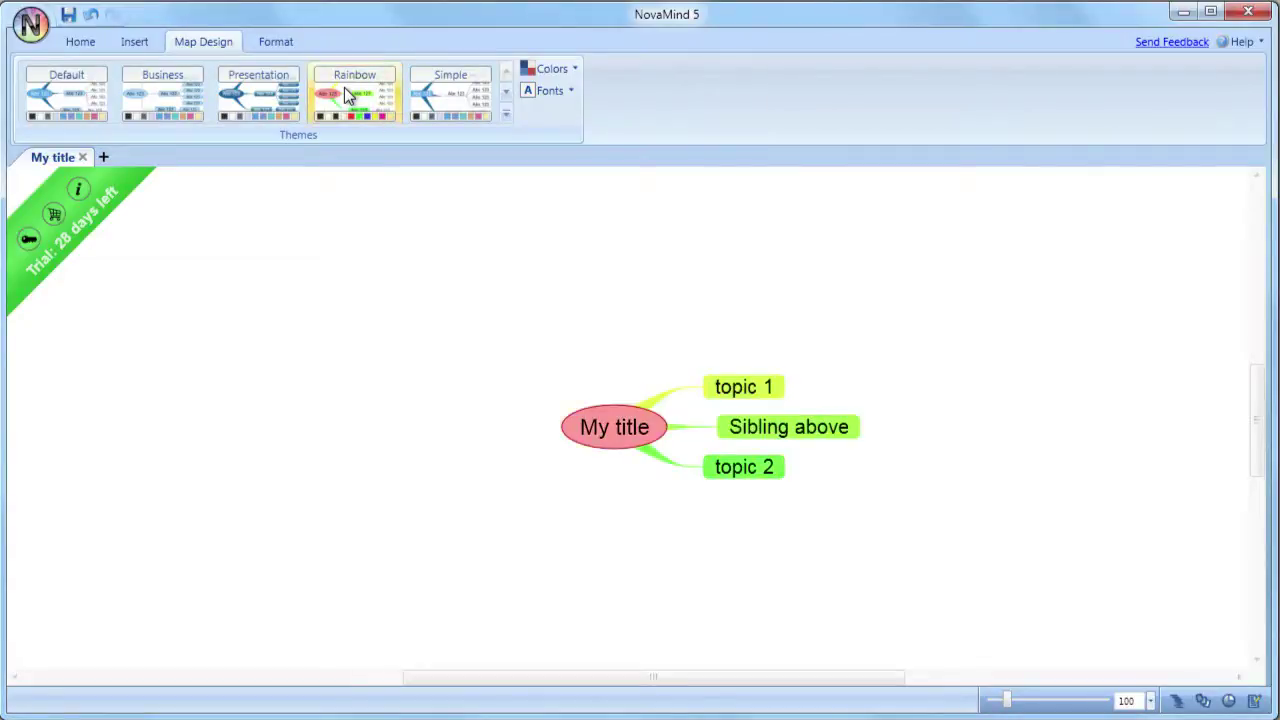
click(420, 87)
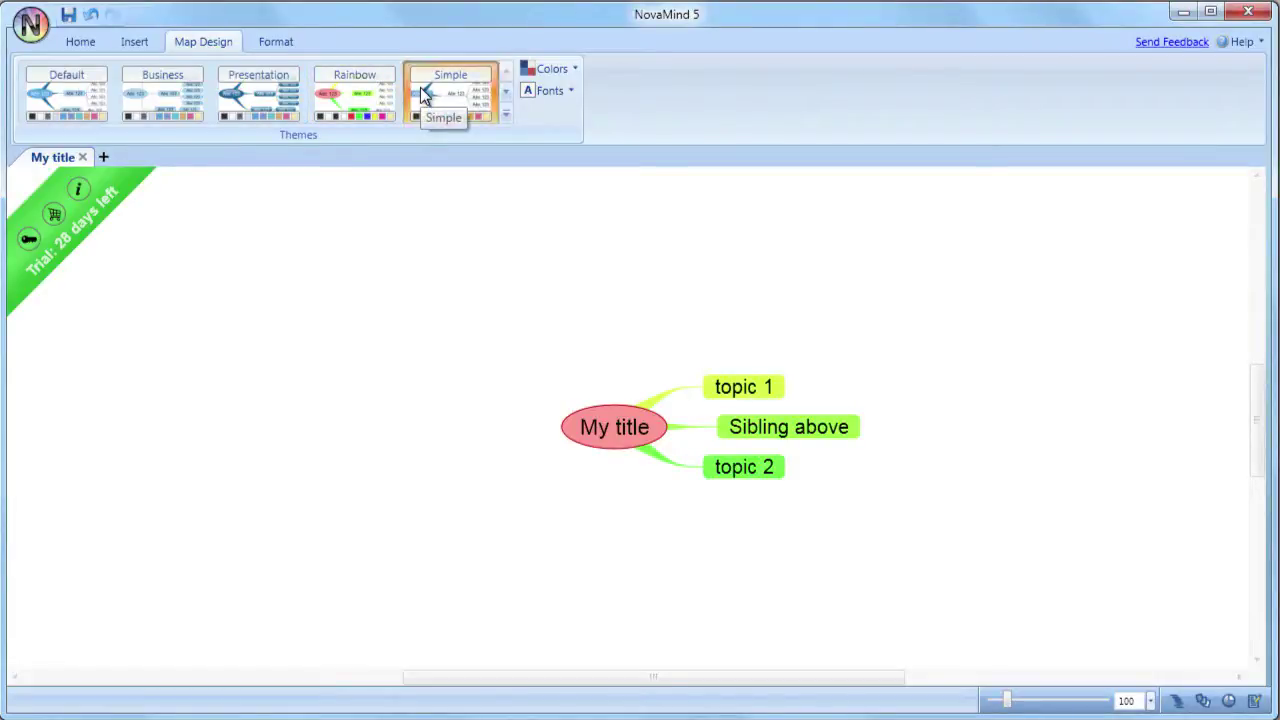
click(420, 87)
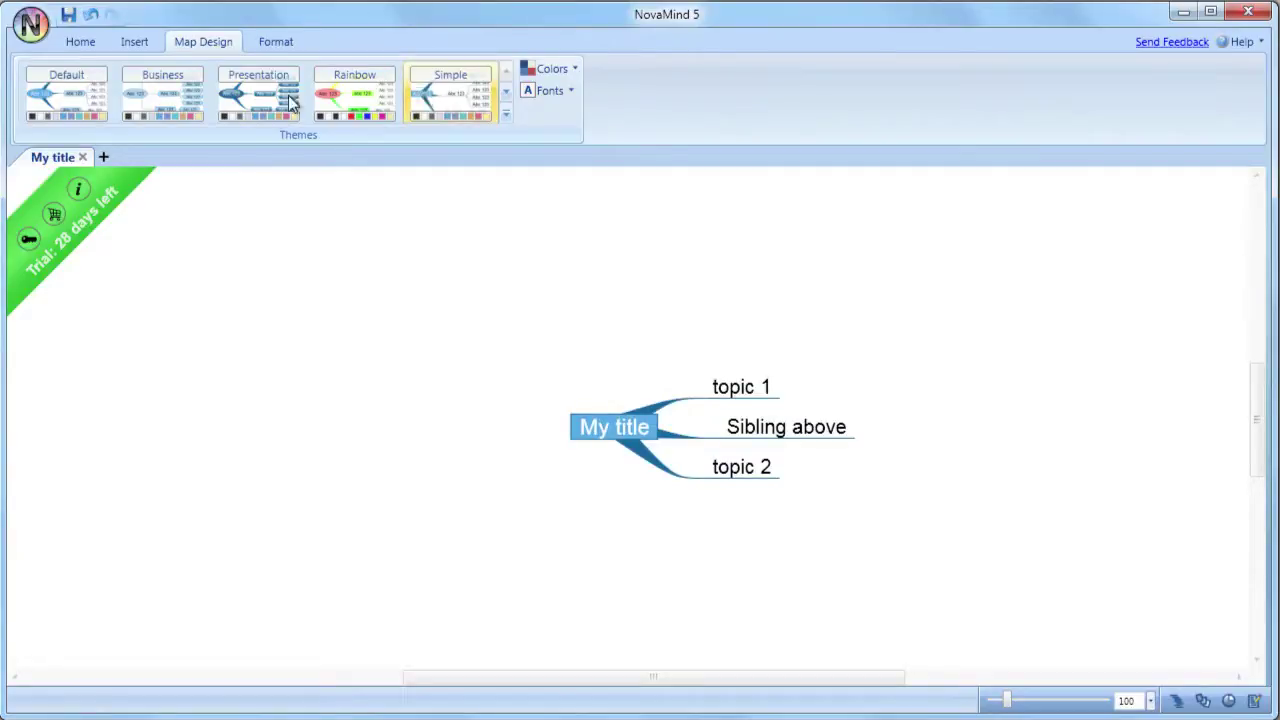
click(79, 97)
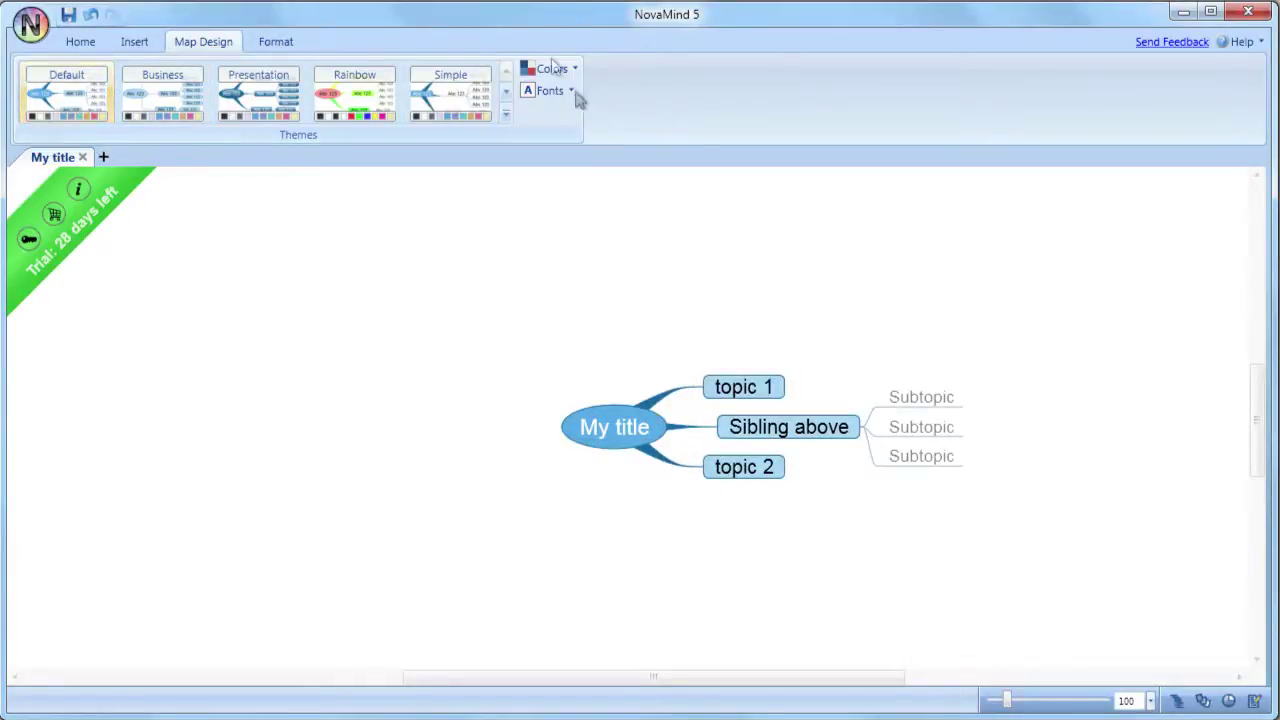
click(553, 68)
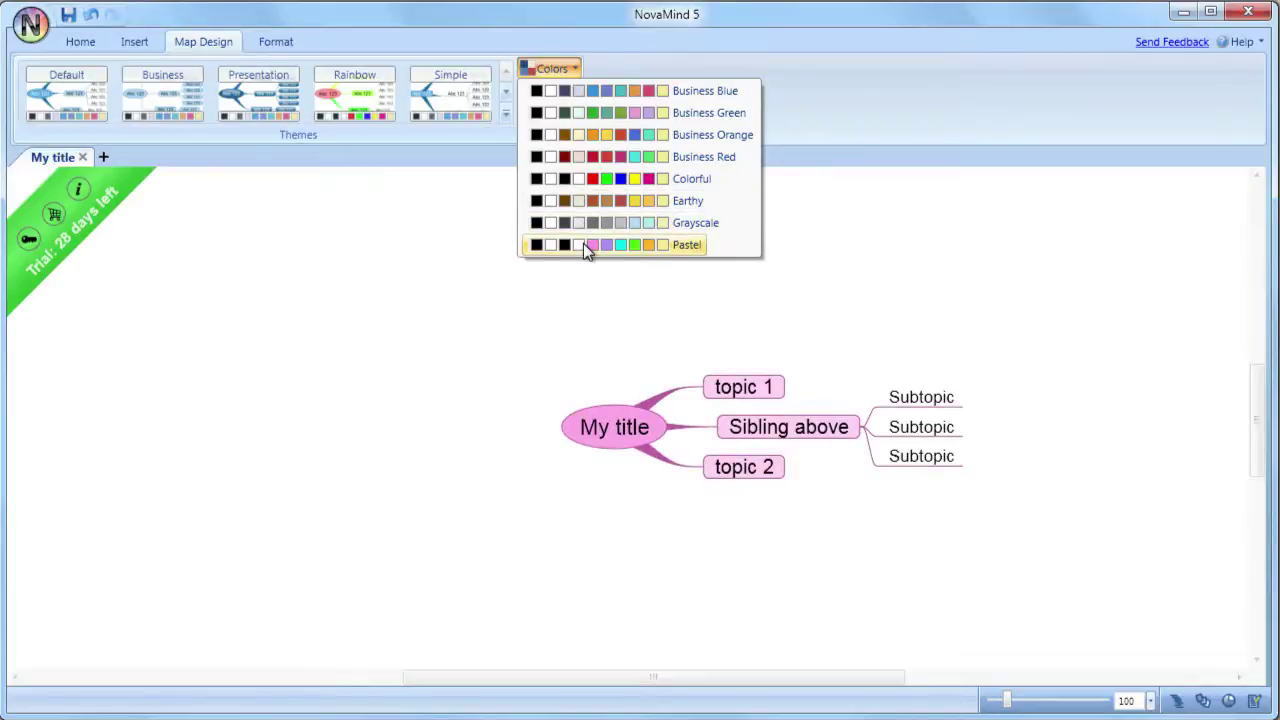
click(632, 59)
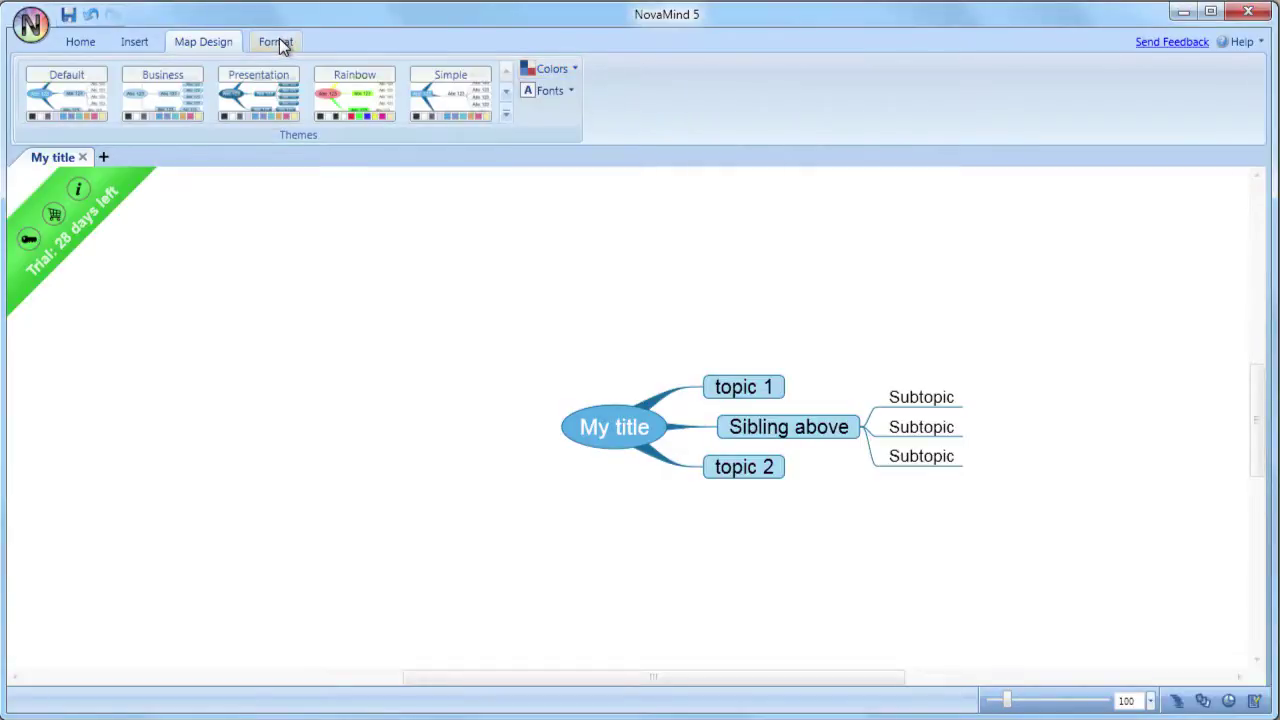
- Switch My title's map layout from Linear to Radial, placing topic 2 on the left
click(279, 42)
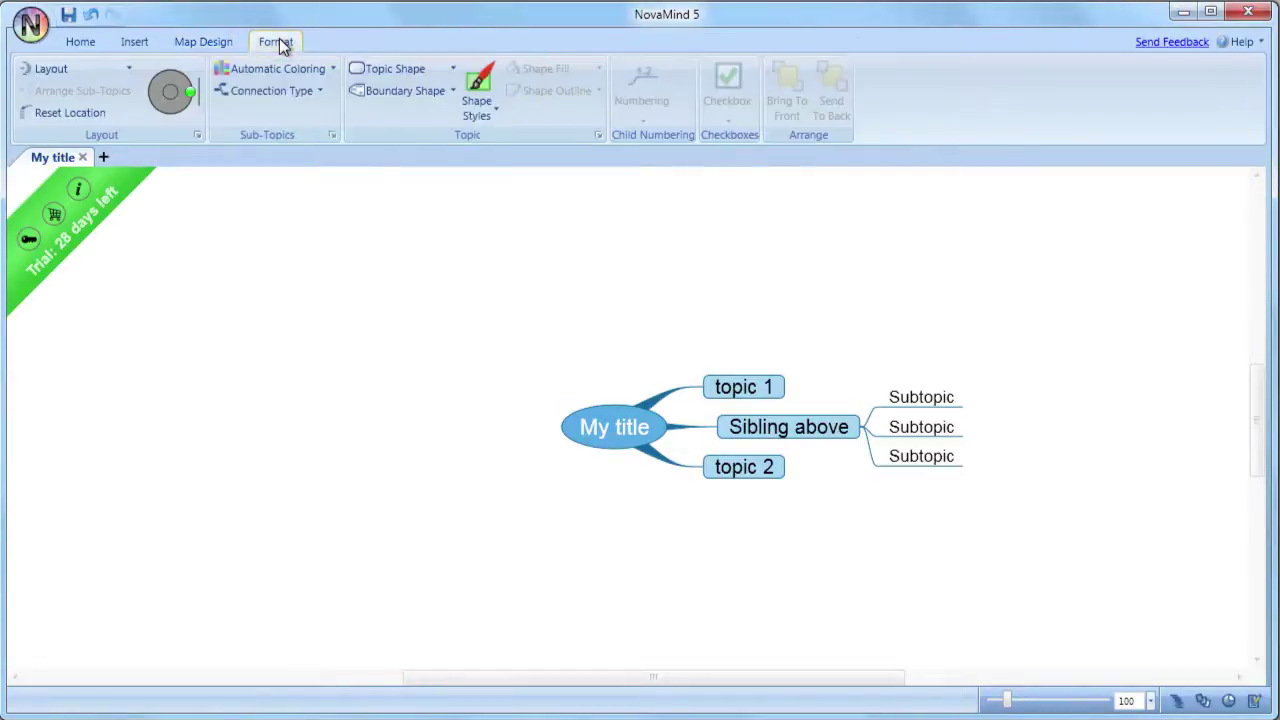
click(617, 430)
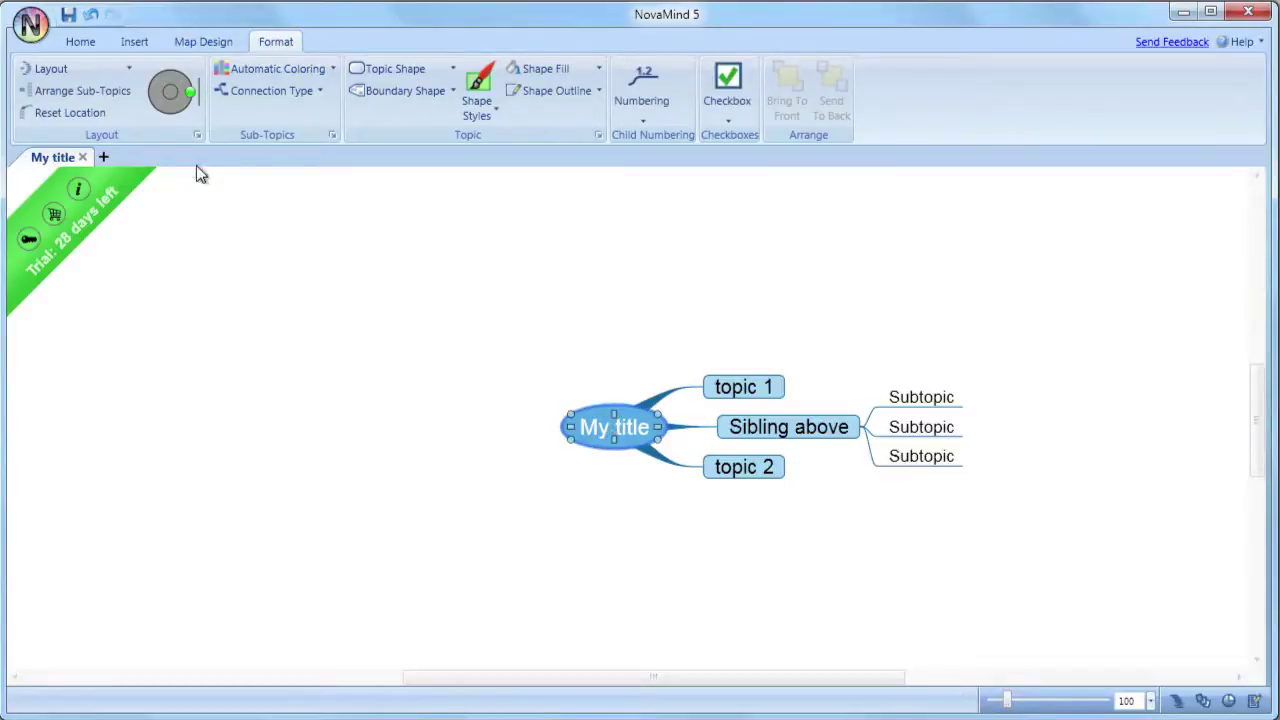
click(96, 66)
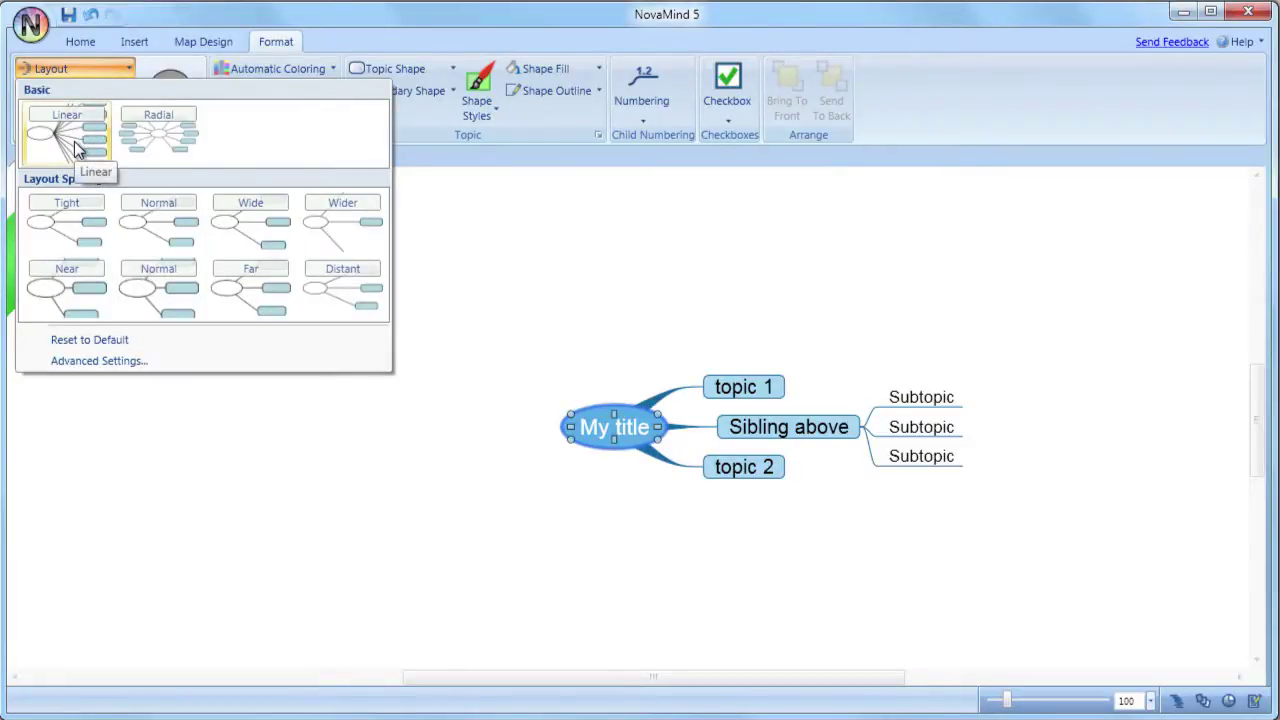
click(76, 148)
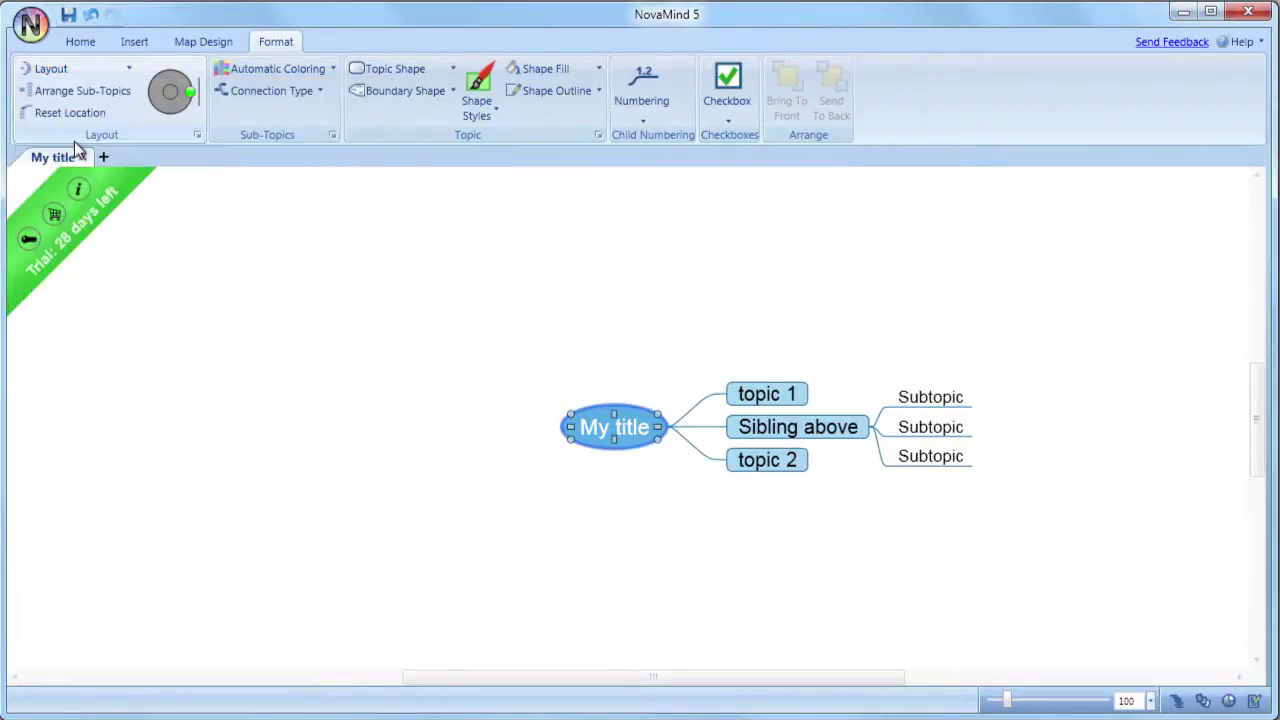
click(92, 68)
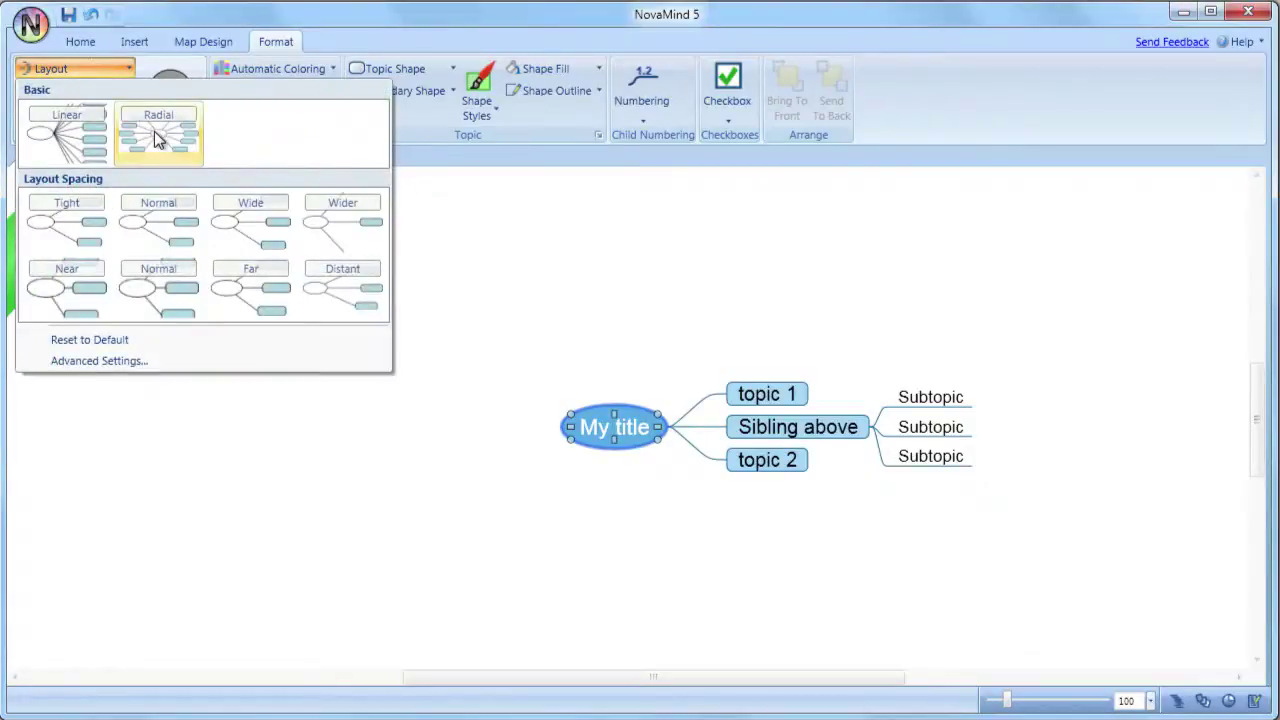
click(157, 138)
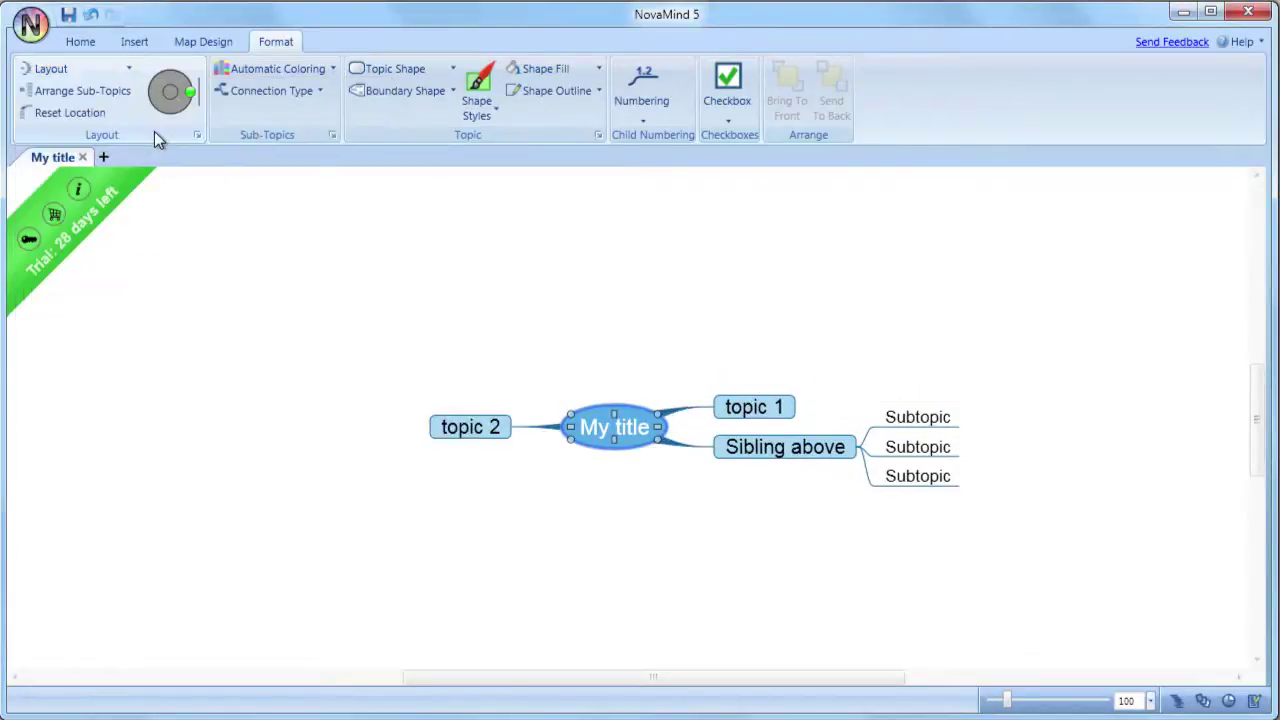
- Angle Sibling above's three Subtopics into a staggered fan to its right
click(833, 446)
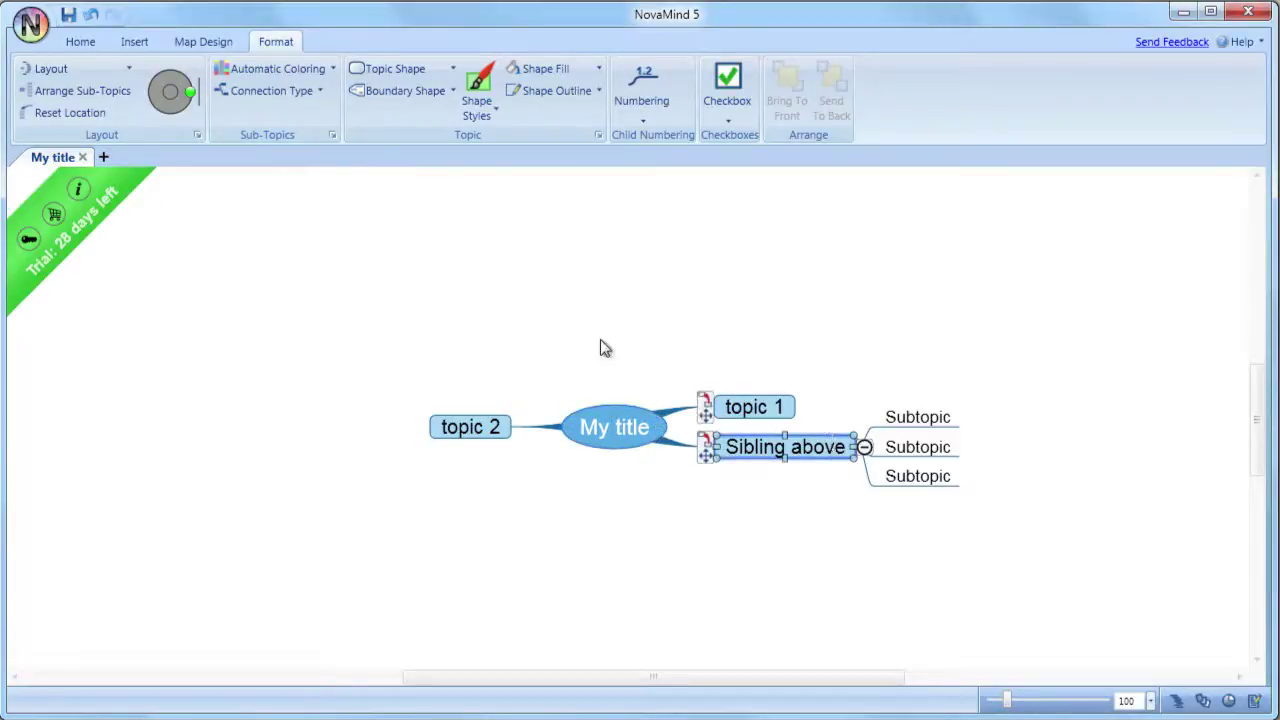
click(171, 111)
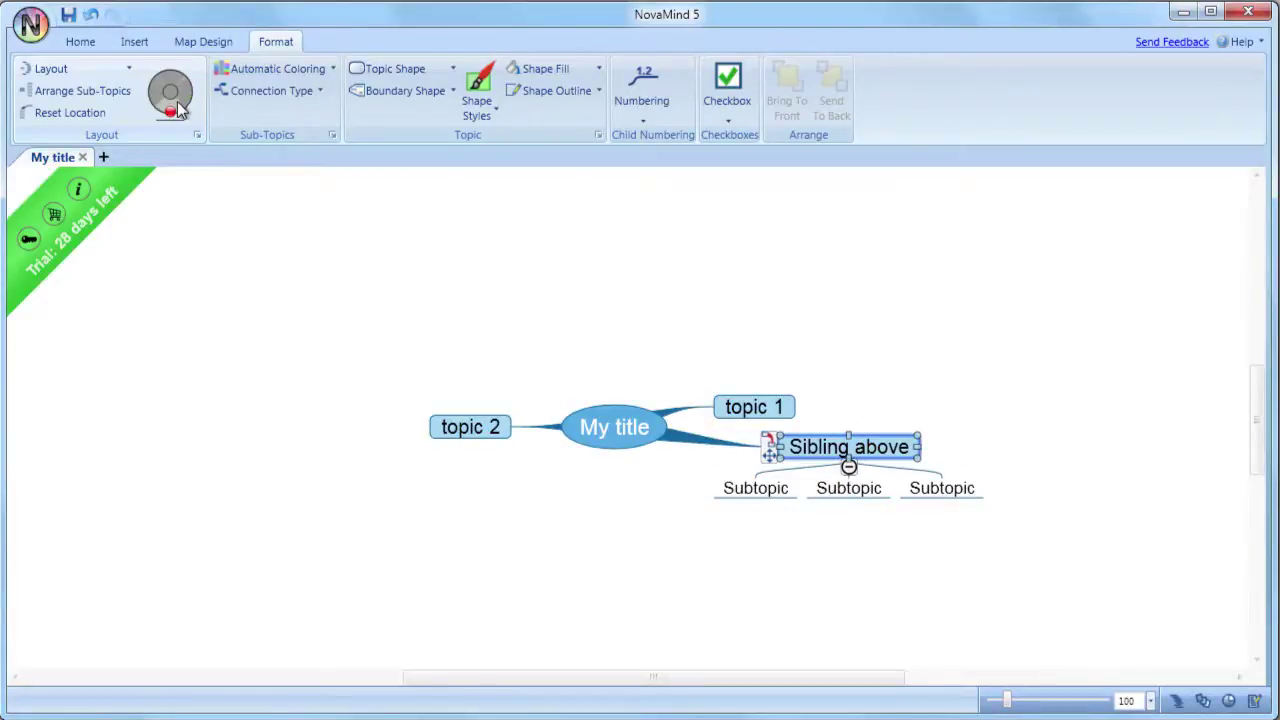
click(190, 93)
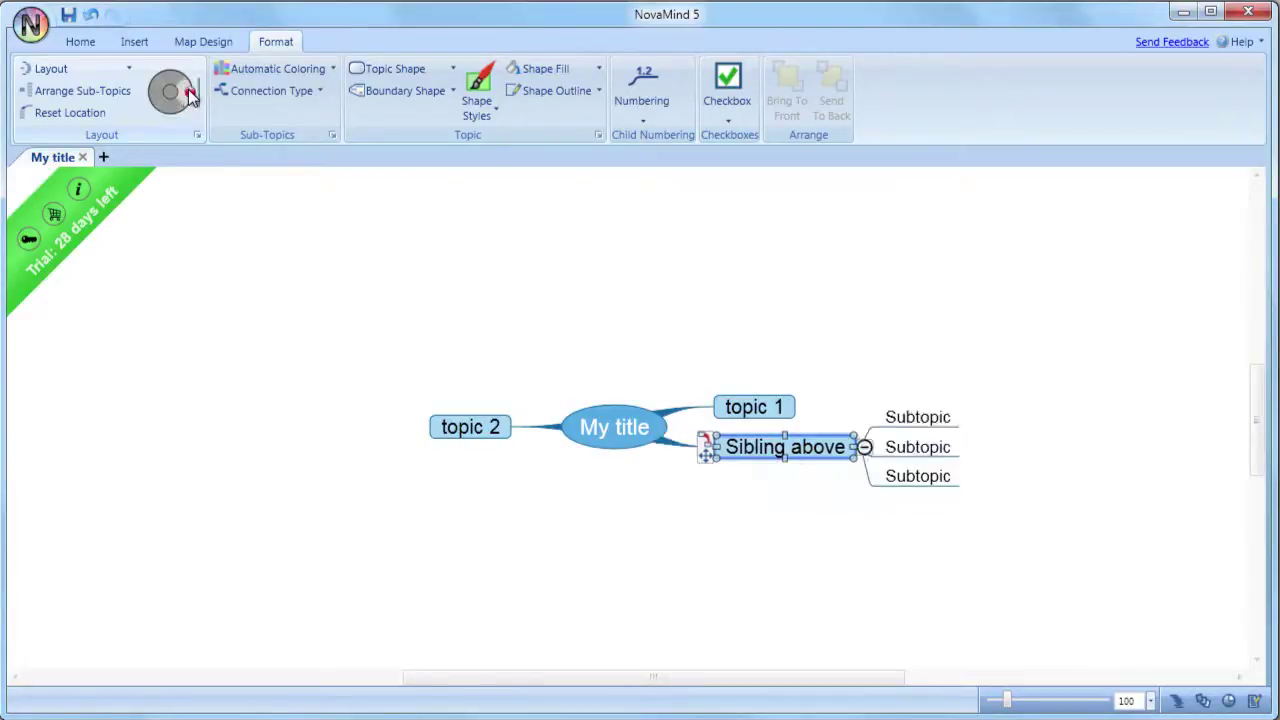
click(192, 92)
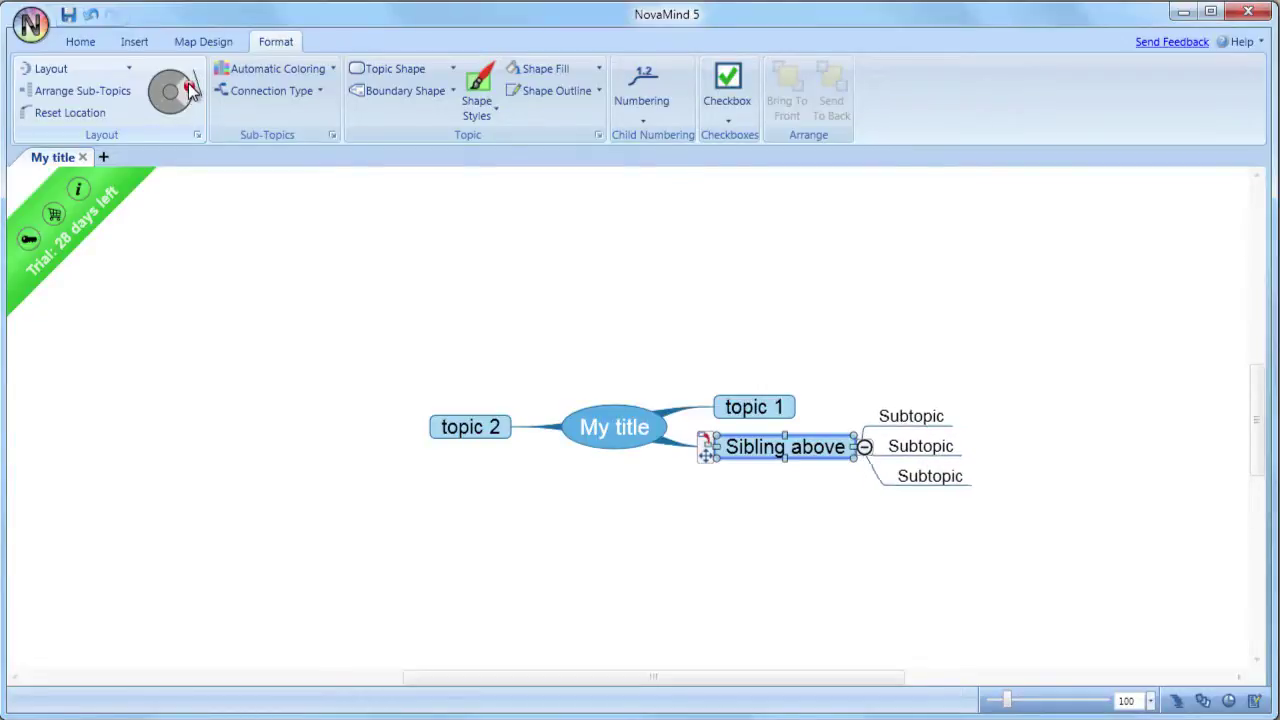
drag(192, 91, 191, 88)
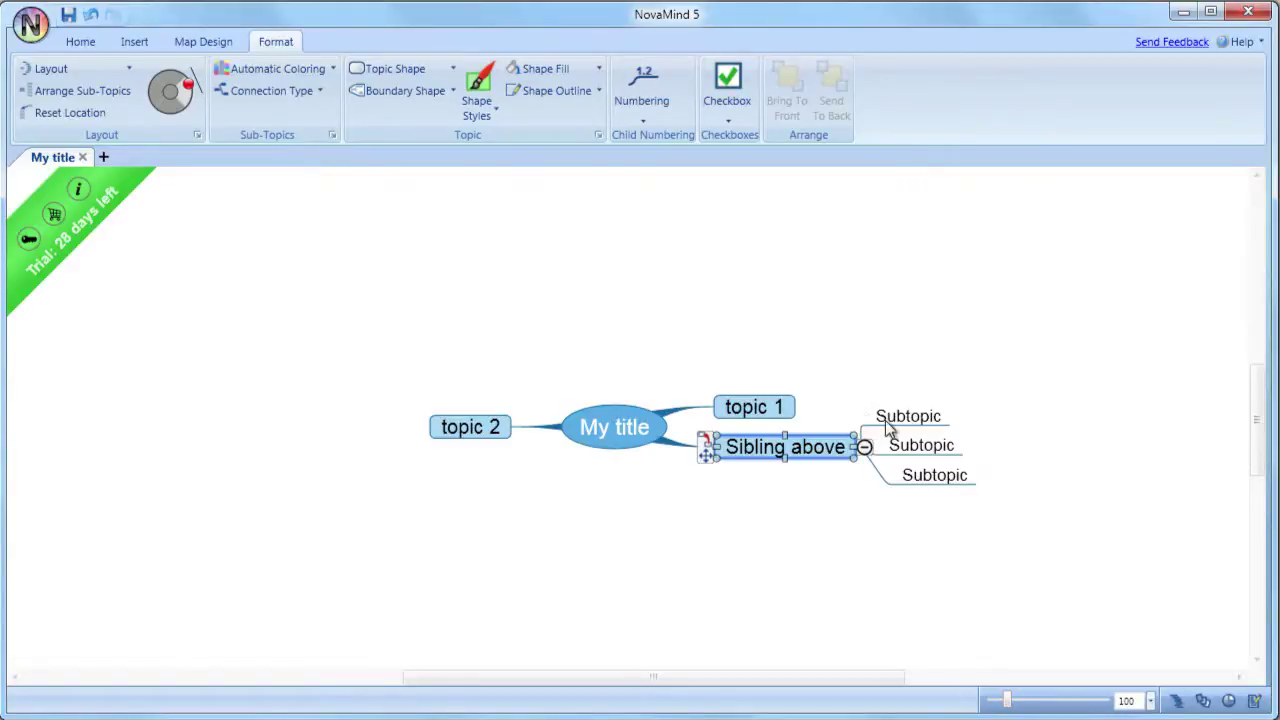
mouse_move(910, 416)
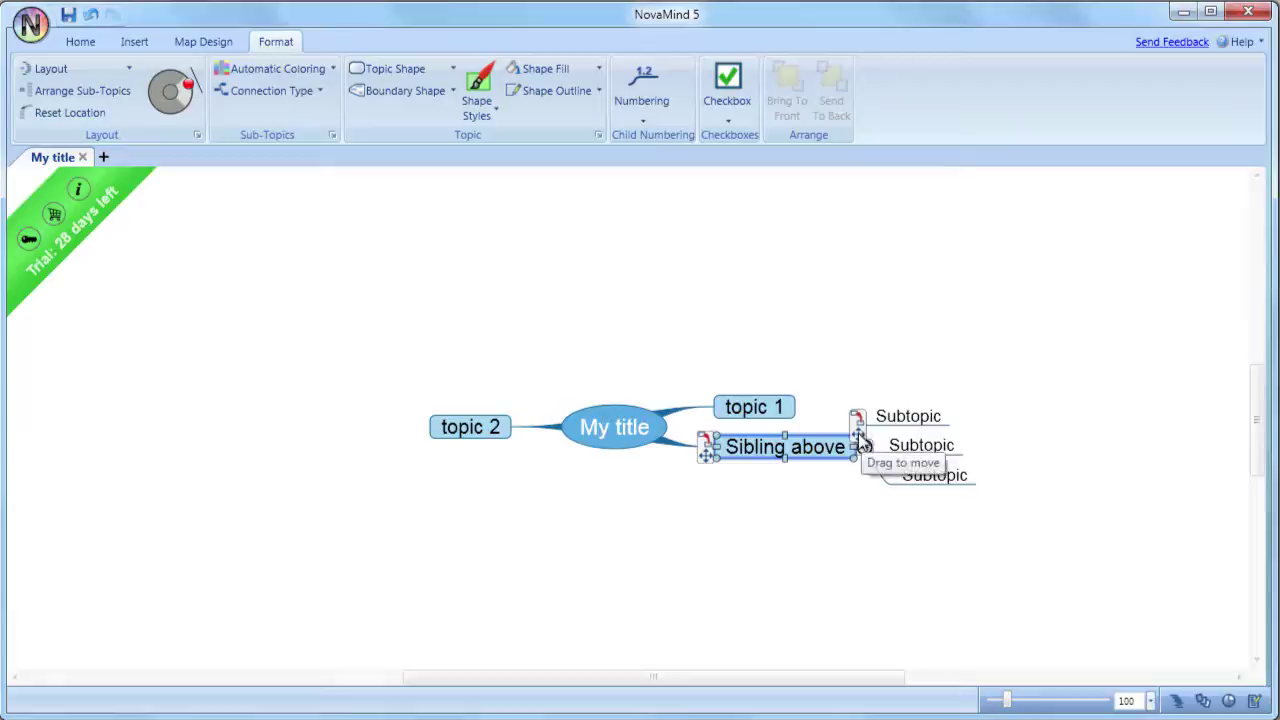
drag(862, 445, 928, 368)
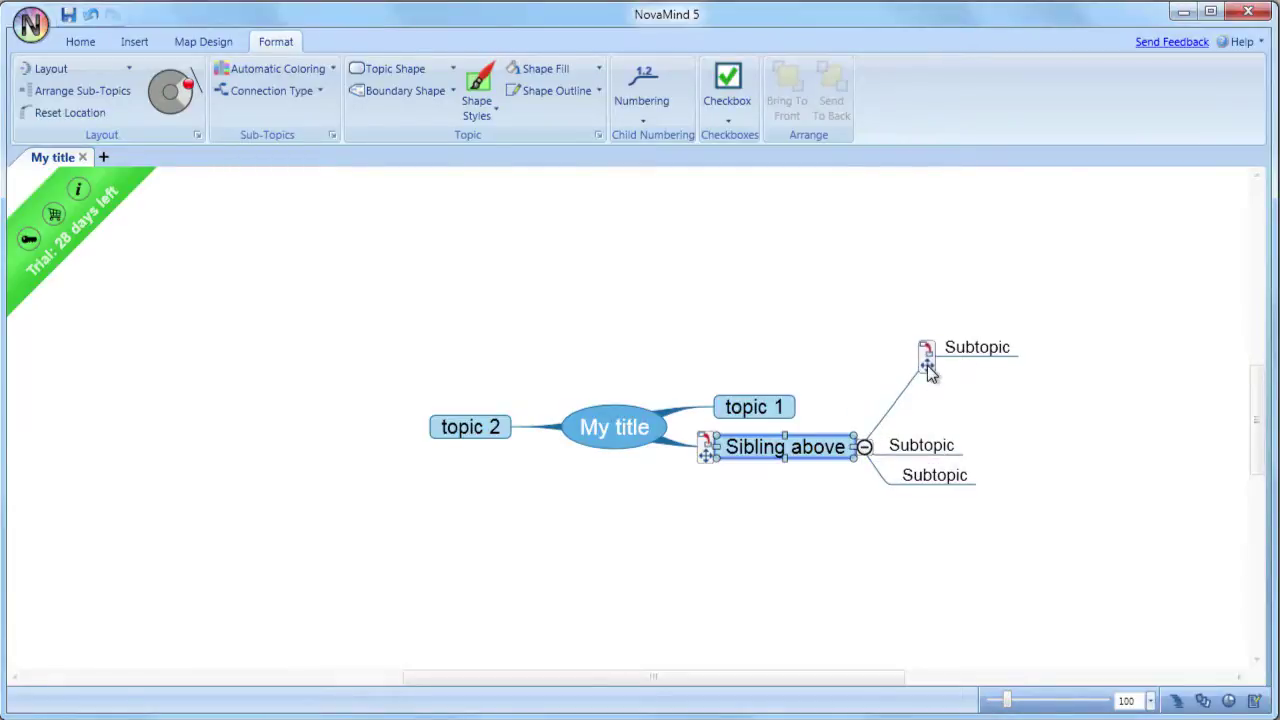
click(977, 350)
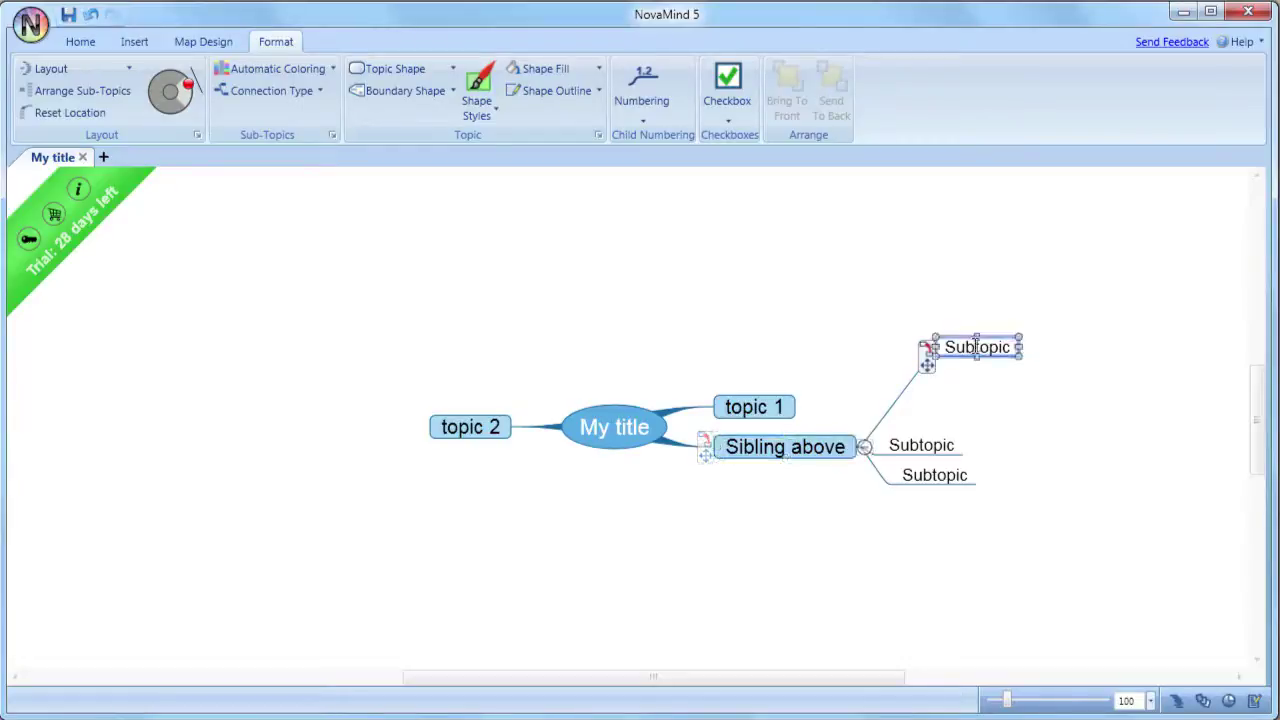
click(63, 112)
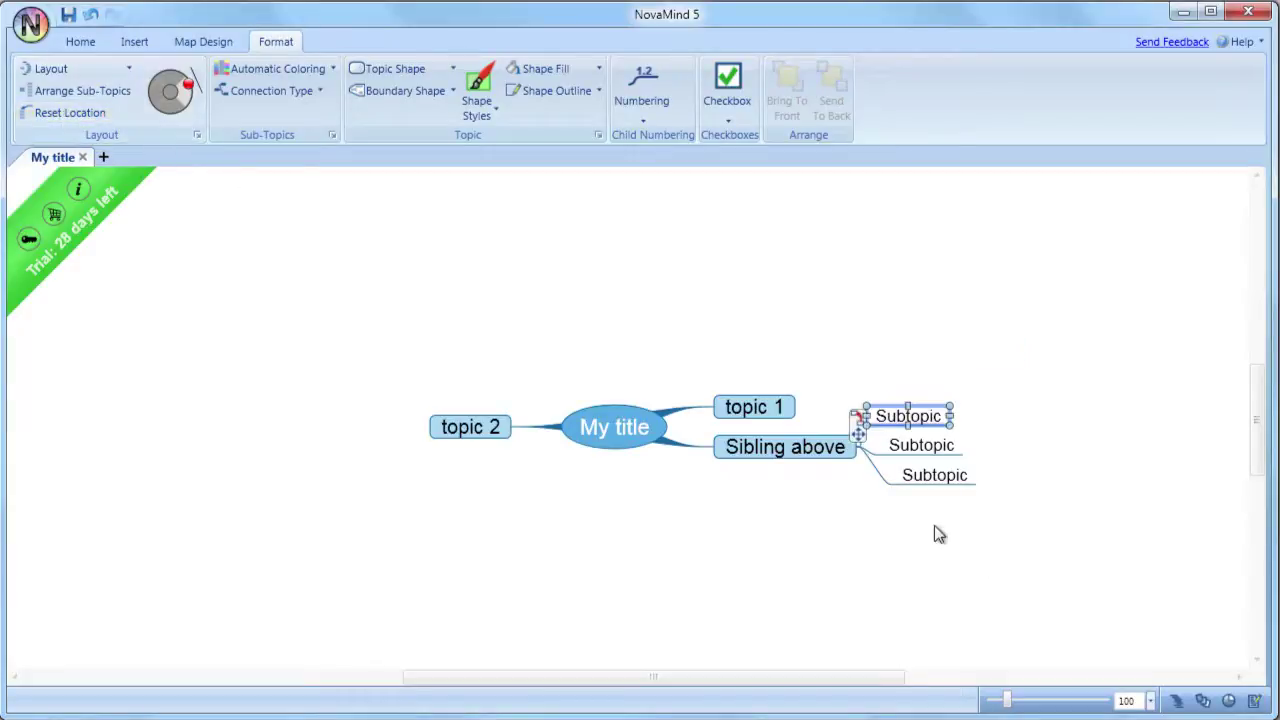
drag(884, 493, 1004, 519)
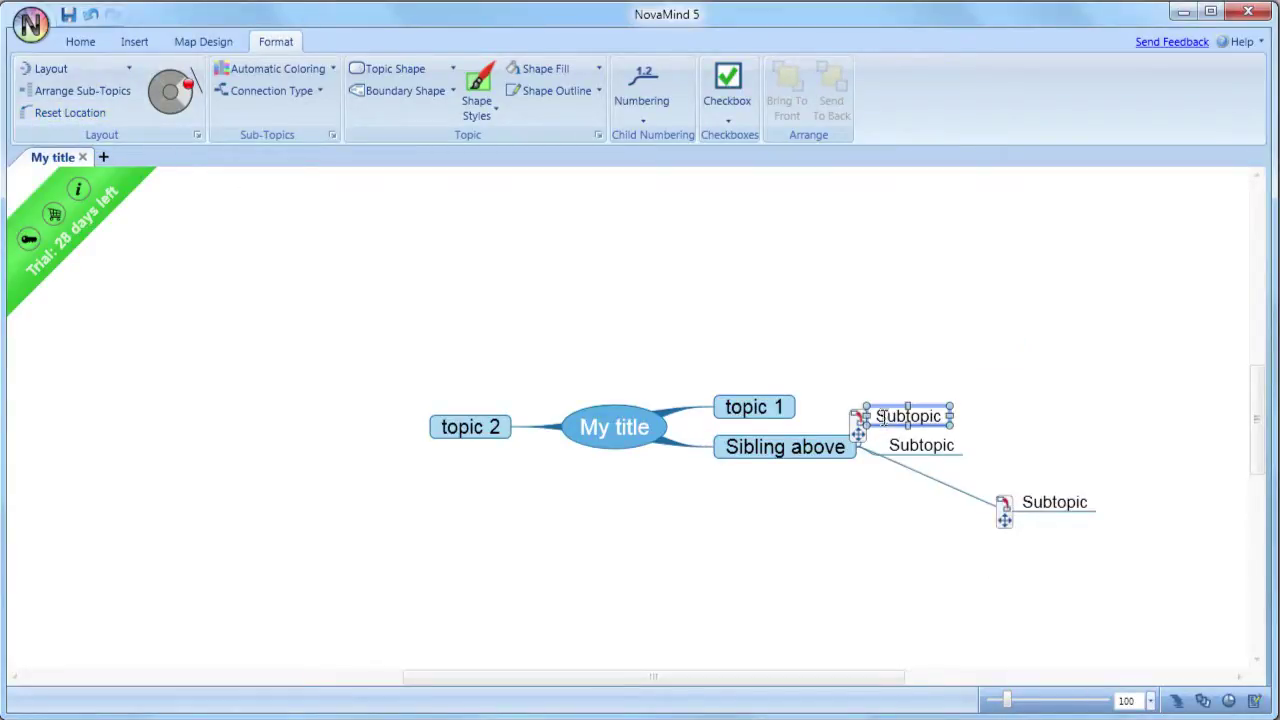
drag(858, 432, 993, 375)
click(803, 457)
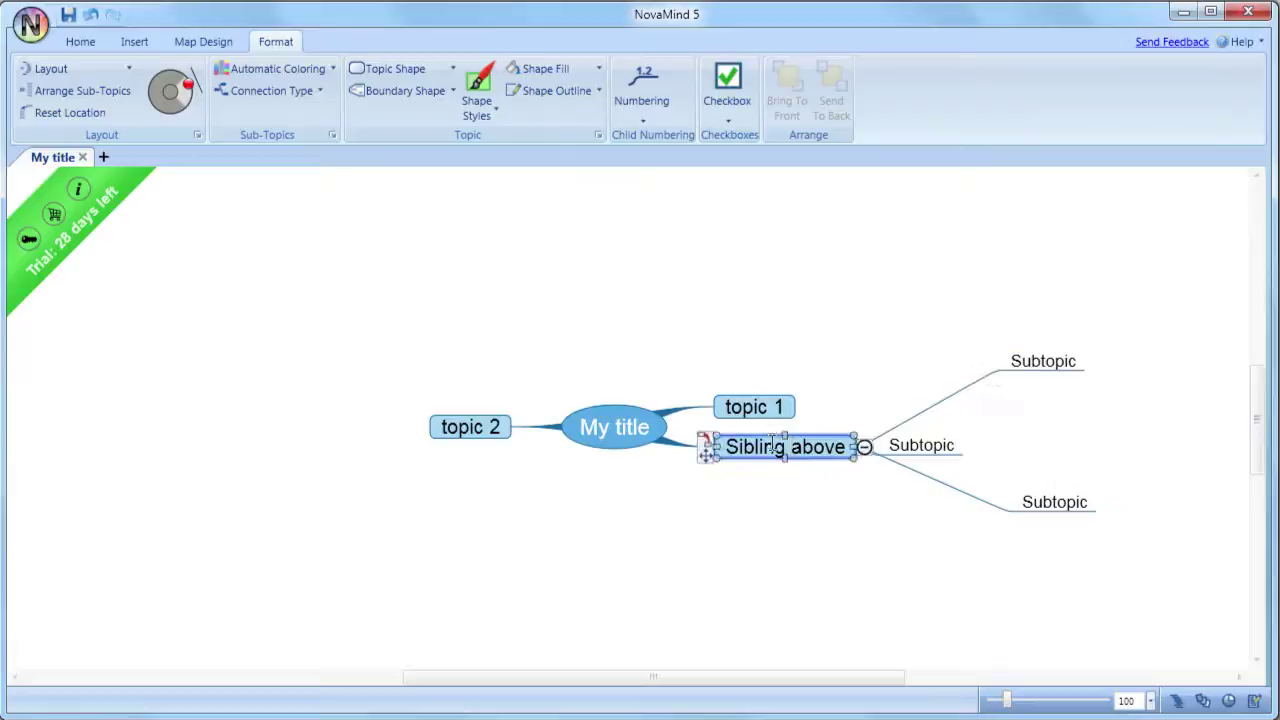
click(55, 87)
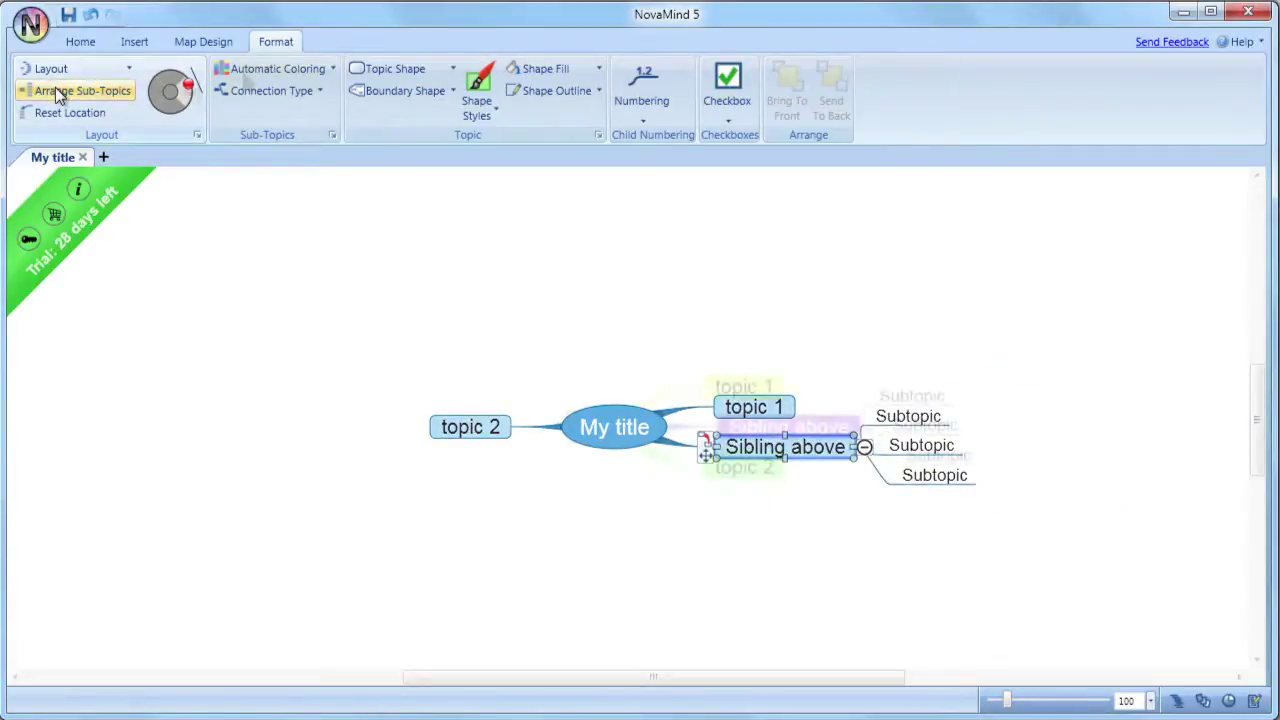
- Apply the pale Rainbow 6 automatic colouring scheme to the map
click(246, 69)
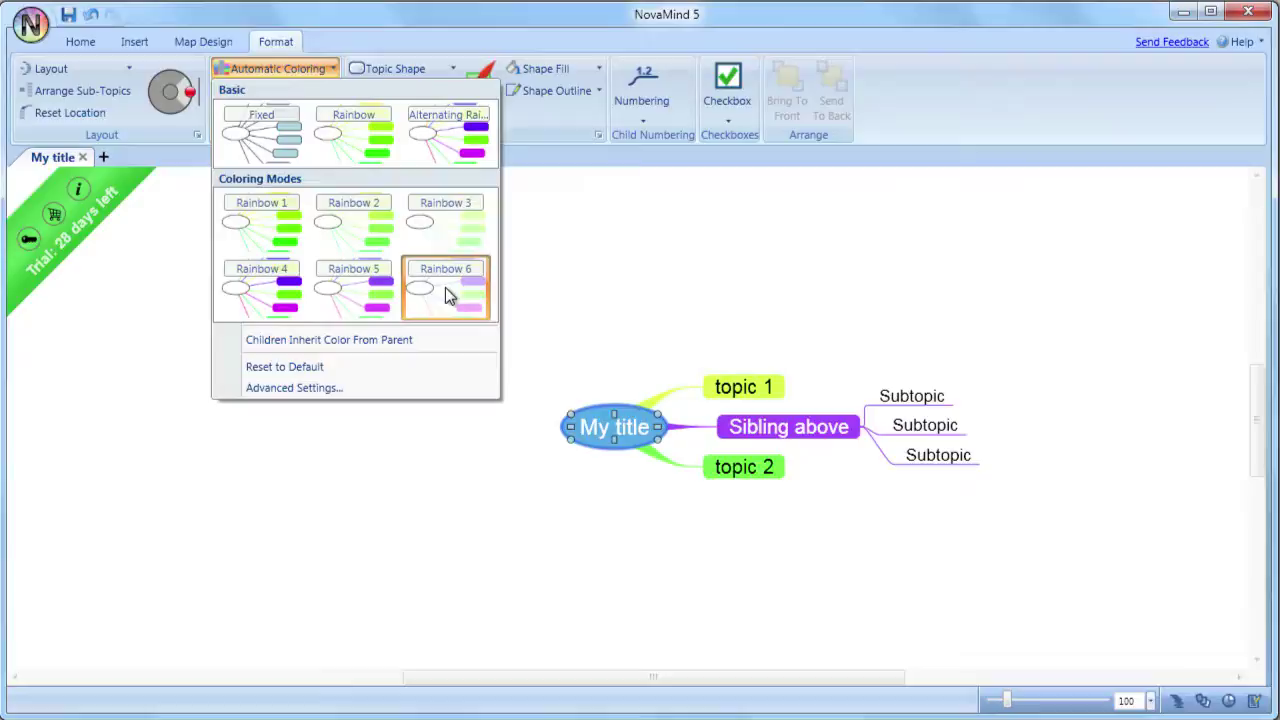
click(445, 287)
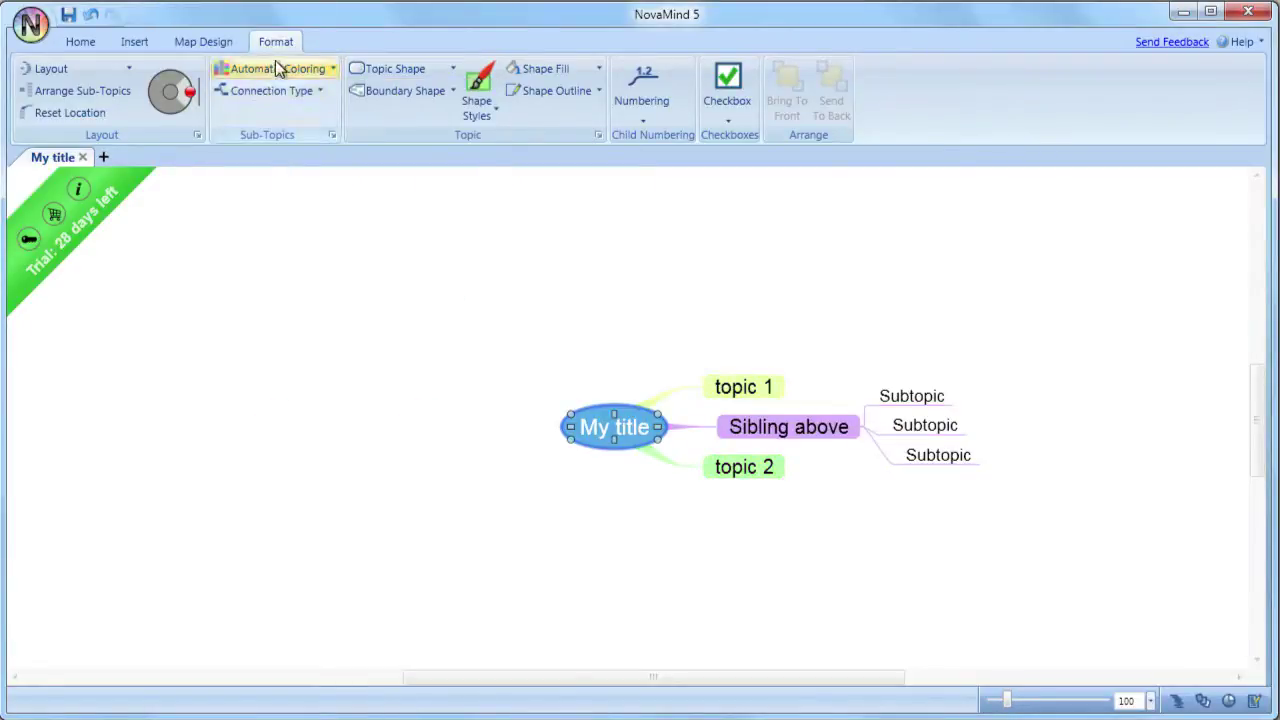
click(735, 389)
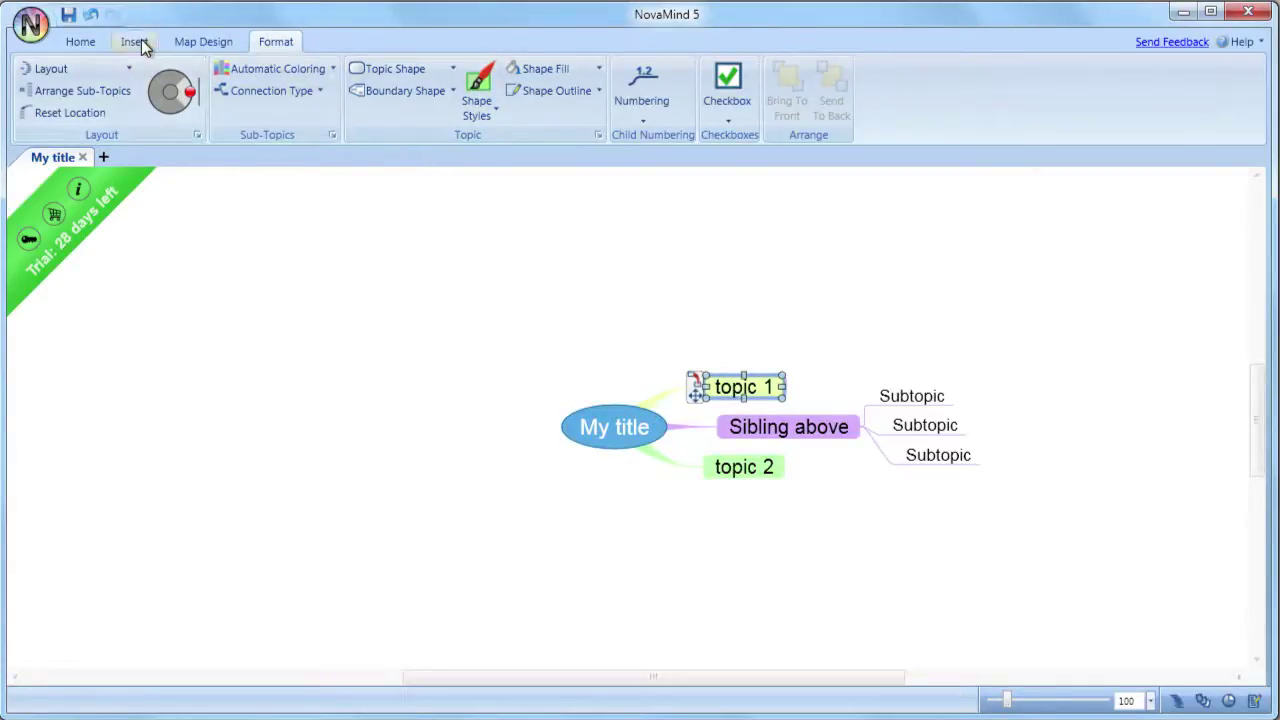
- Give topic 1 the red shape style
click(486, 111)
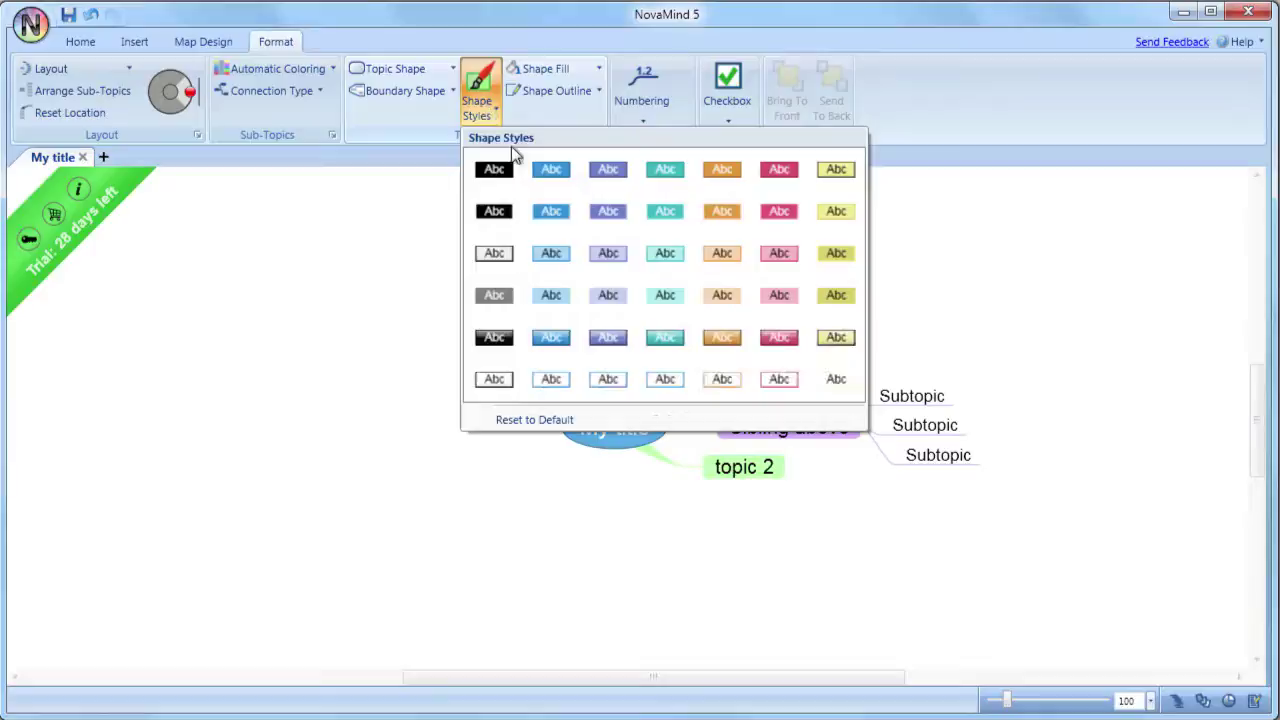
click(779, 339)
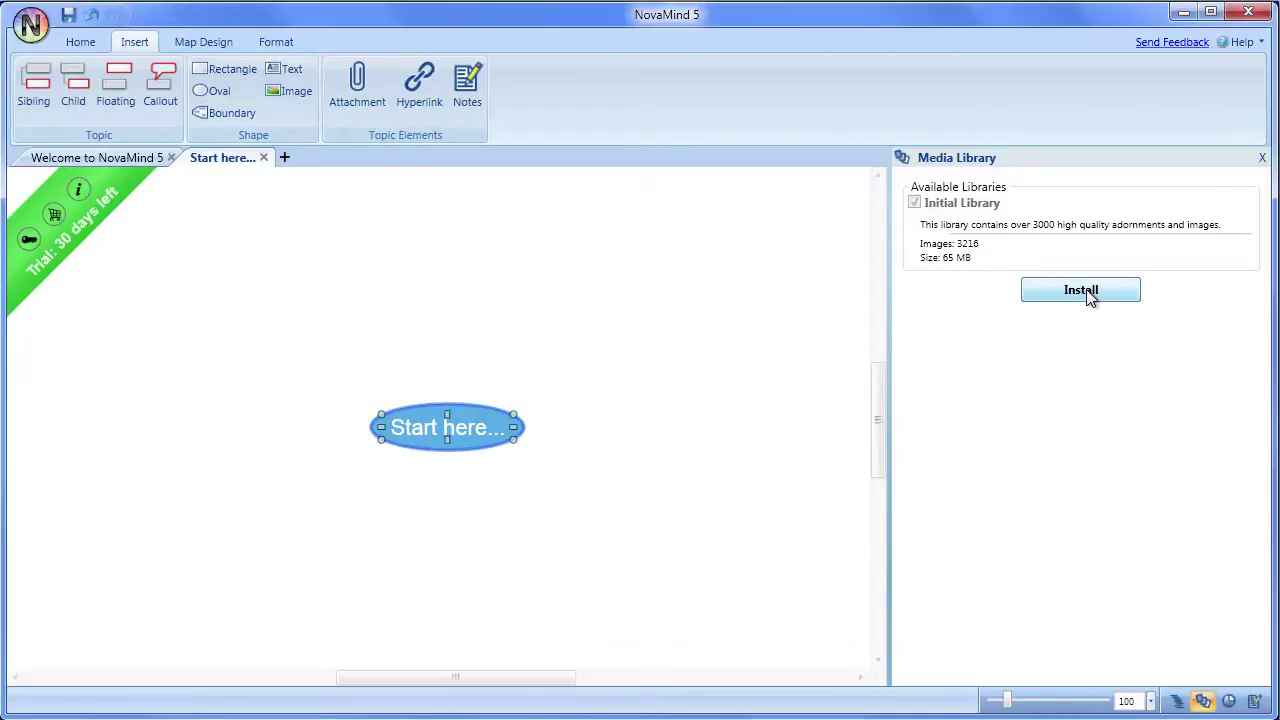
- Install the Initial Library from the Media Library pane
click(1090, 298)
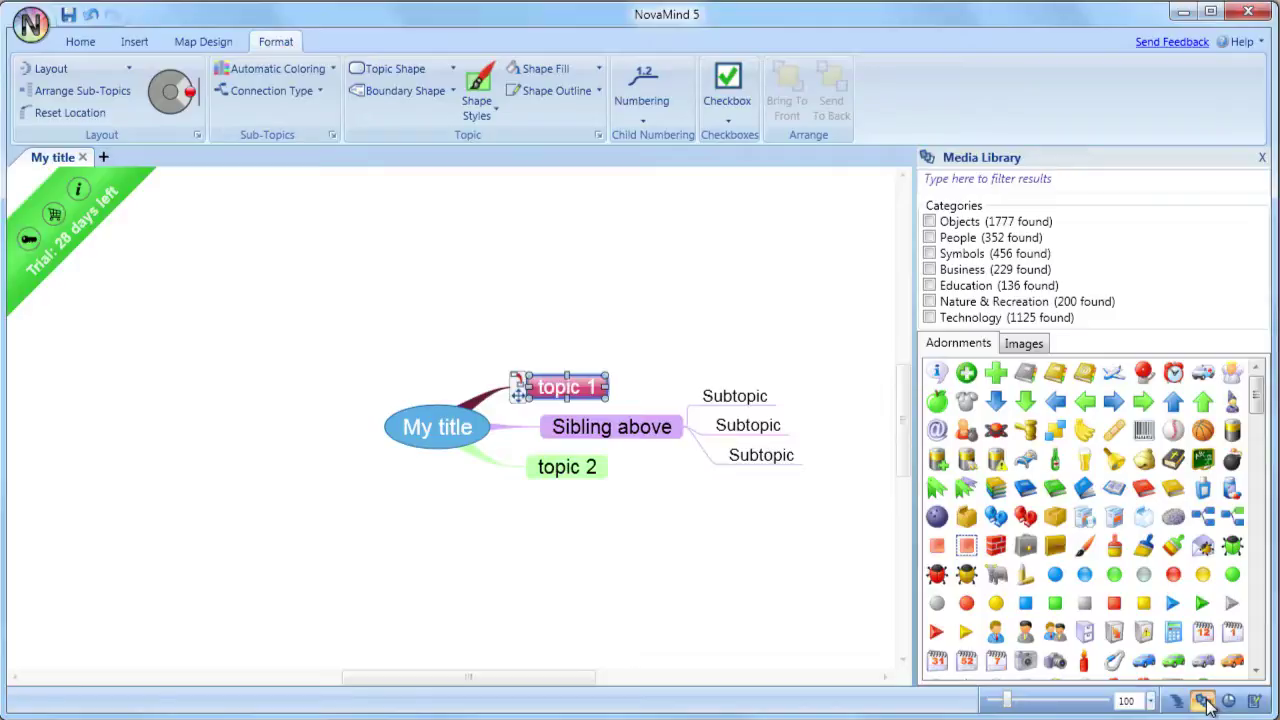
- Add a car icon to topic 2, and car and briefcase icons to Sibling above
click(1203, 701)
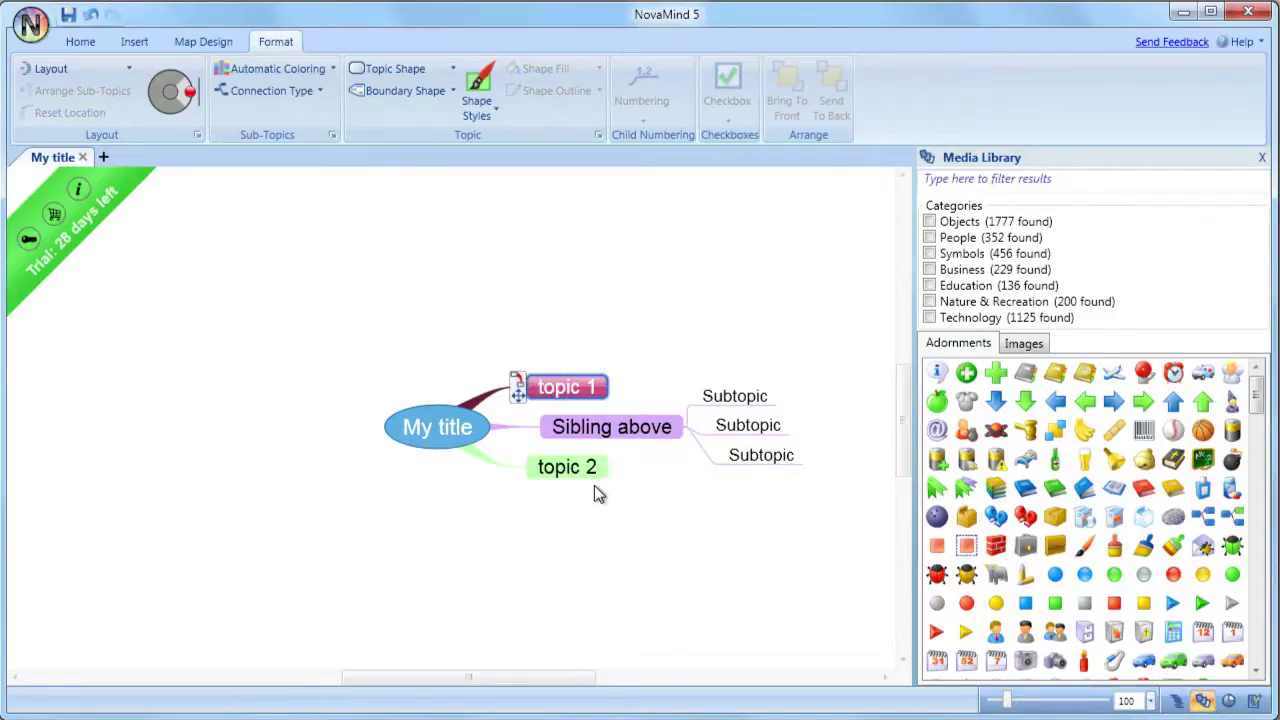
drag(594, 493, 565, 469)
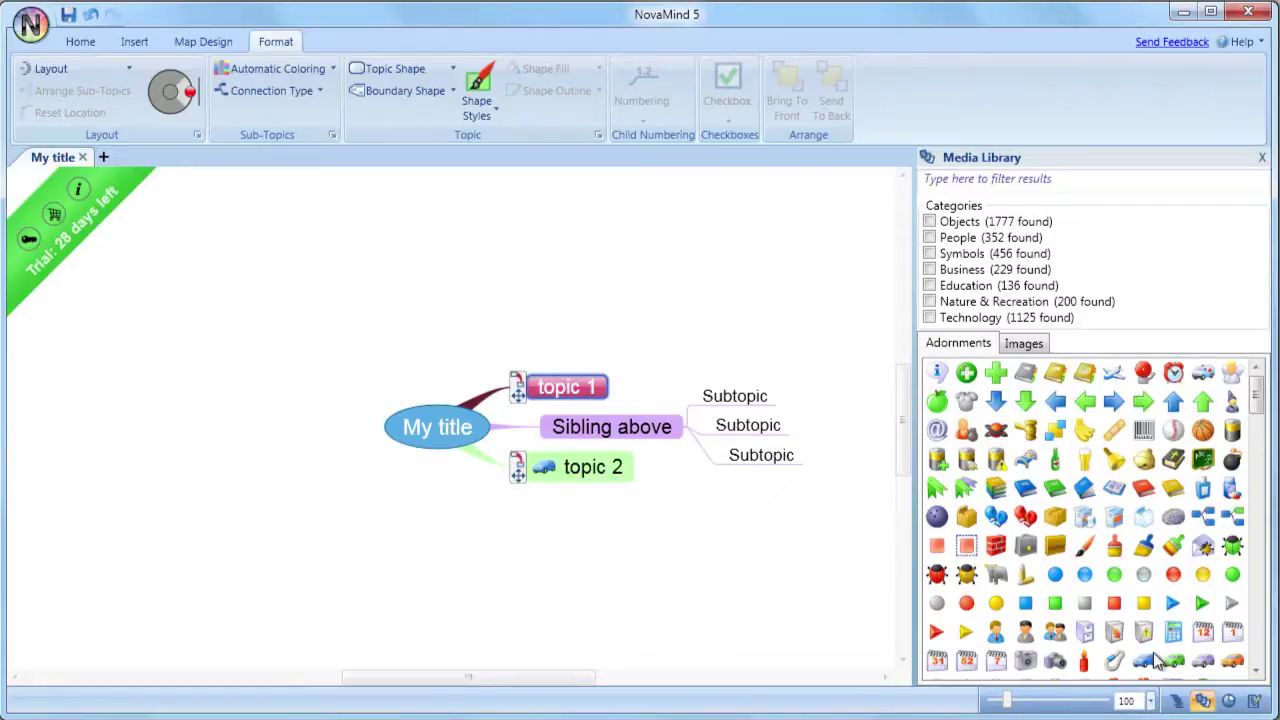
mouse_move(1232, 660)
mouse_down()
mouse_move(628, 443)
mouse_move(612, 426)
mouse_up()
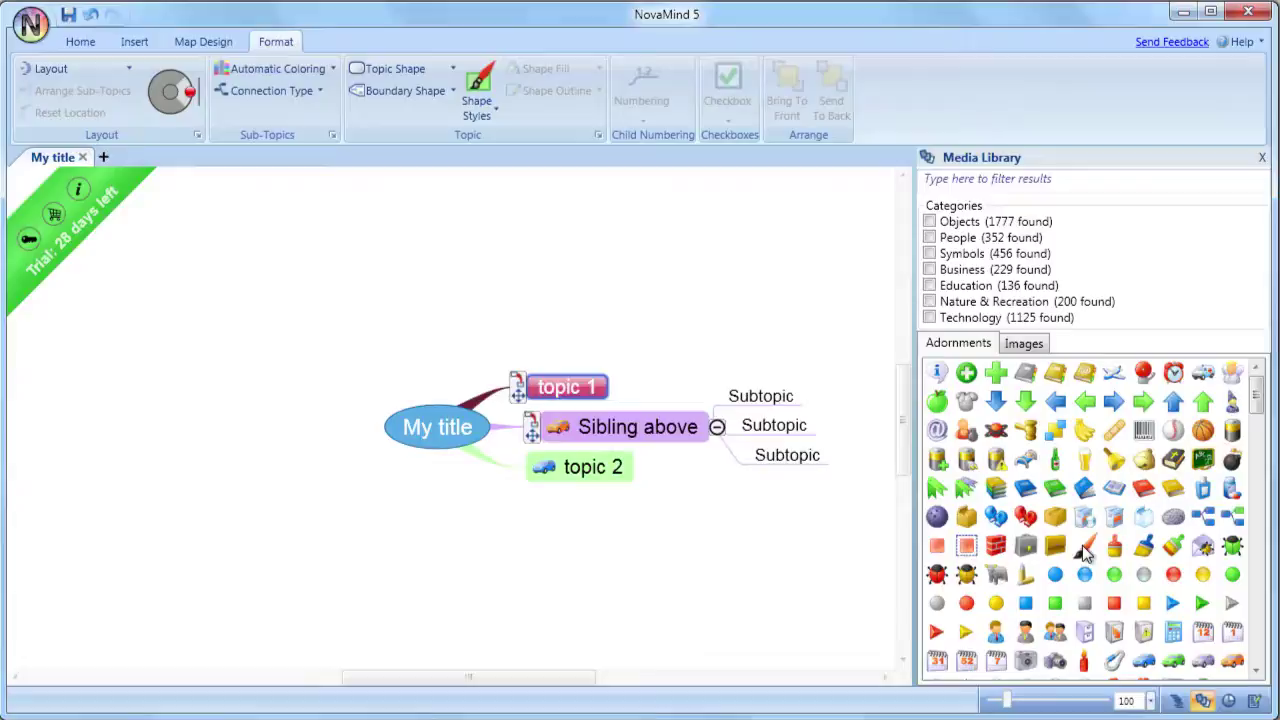
drag(1082, 545, 594, 427)
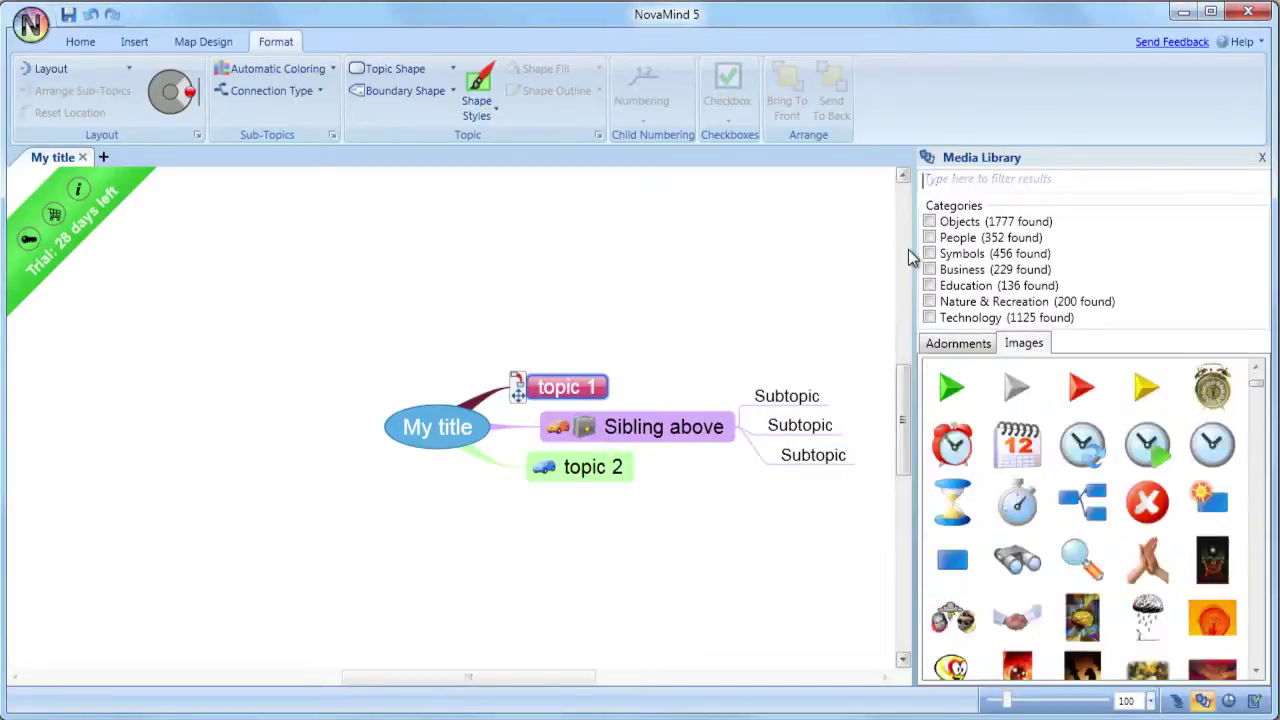
- Filter images by 'pin' and place the blue pin and red hat images on topic 2
text(pin)
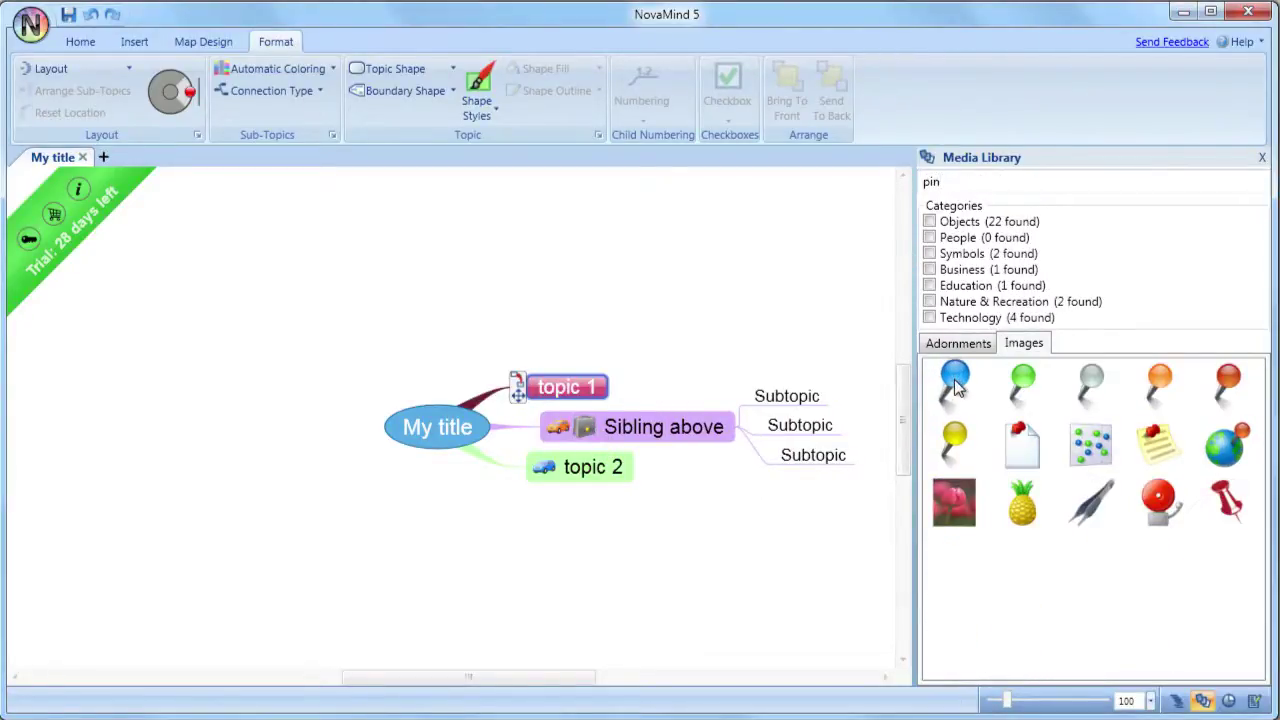
drag(955, 385, 617, 473)
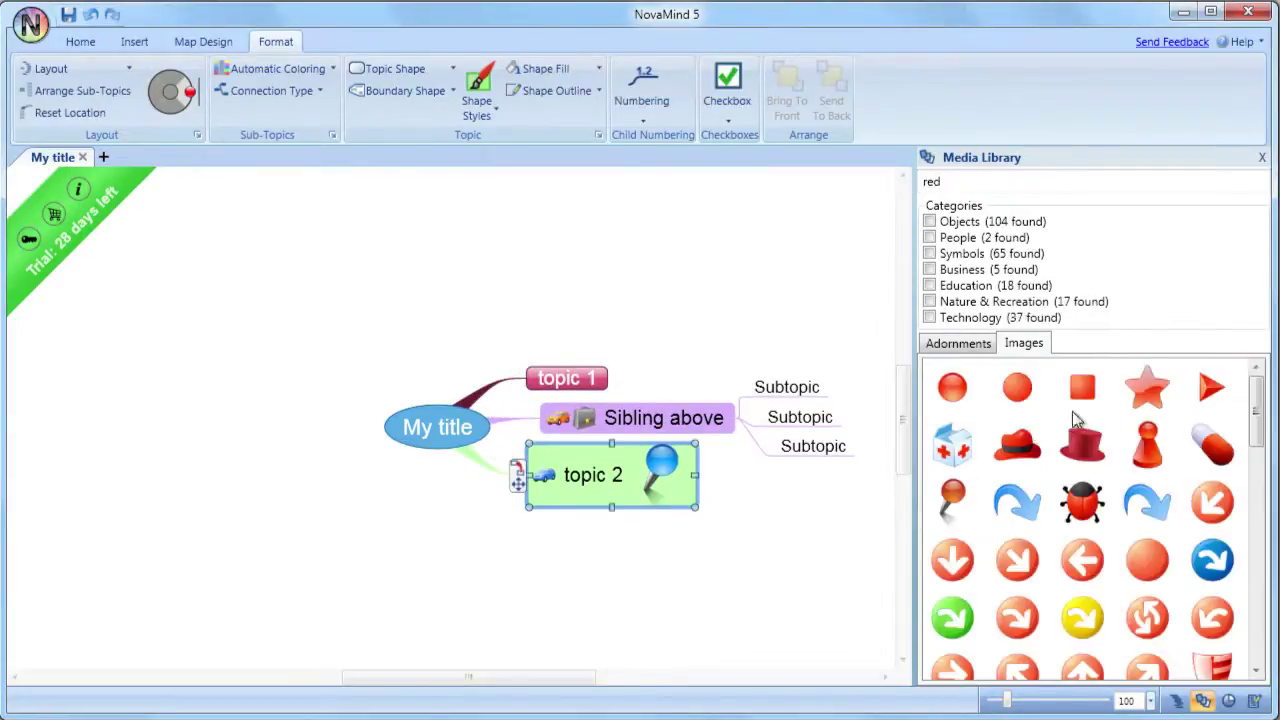
drag(1025, 452, 615, 462)
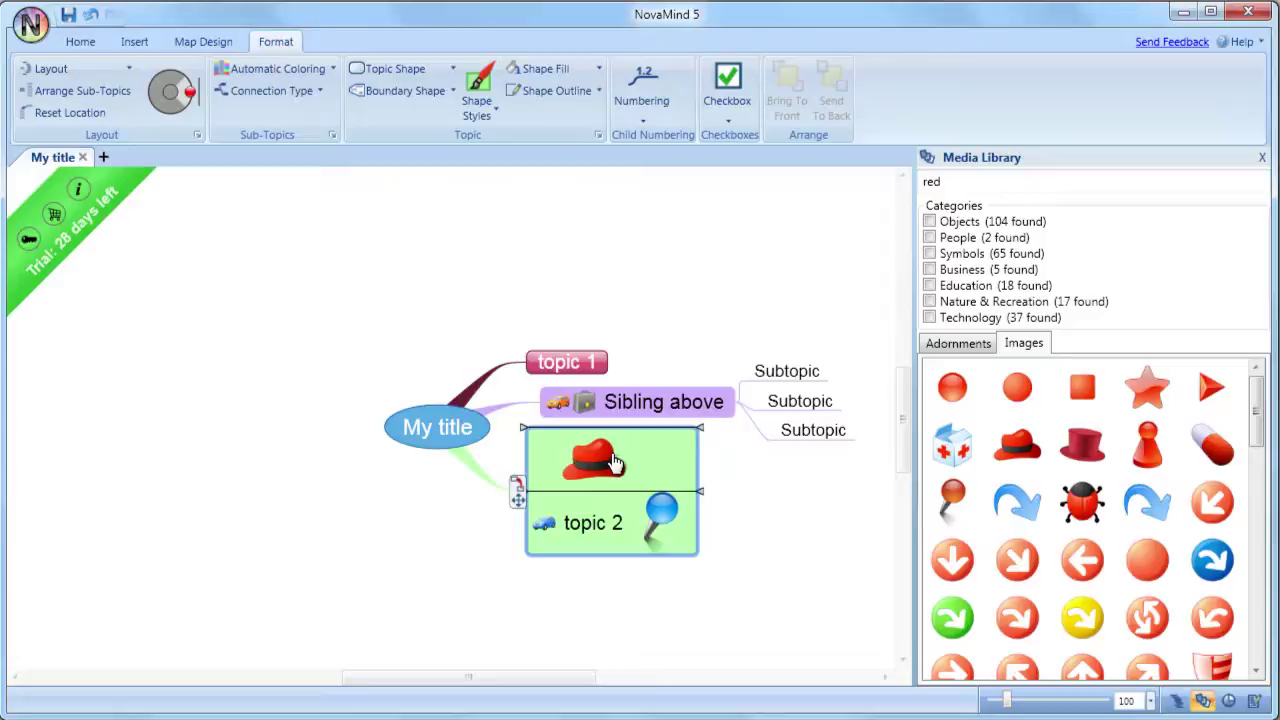
- Move the third Subtopic under topic 2 and graft copies of the other two under topic 1
click(787, 465)
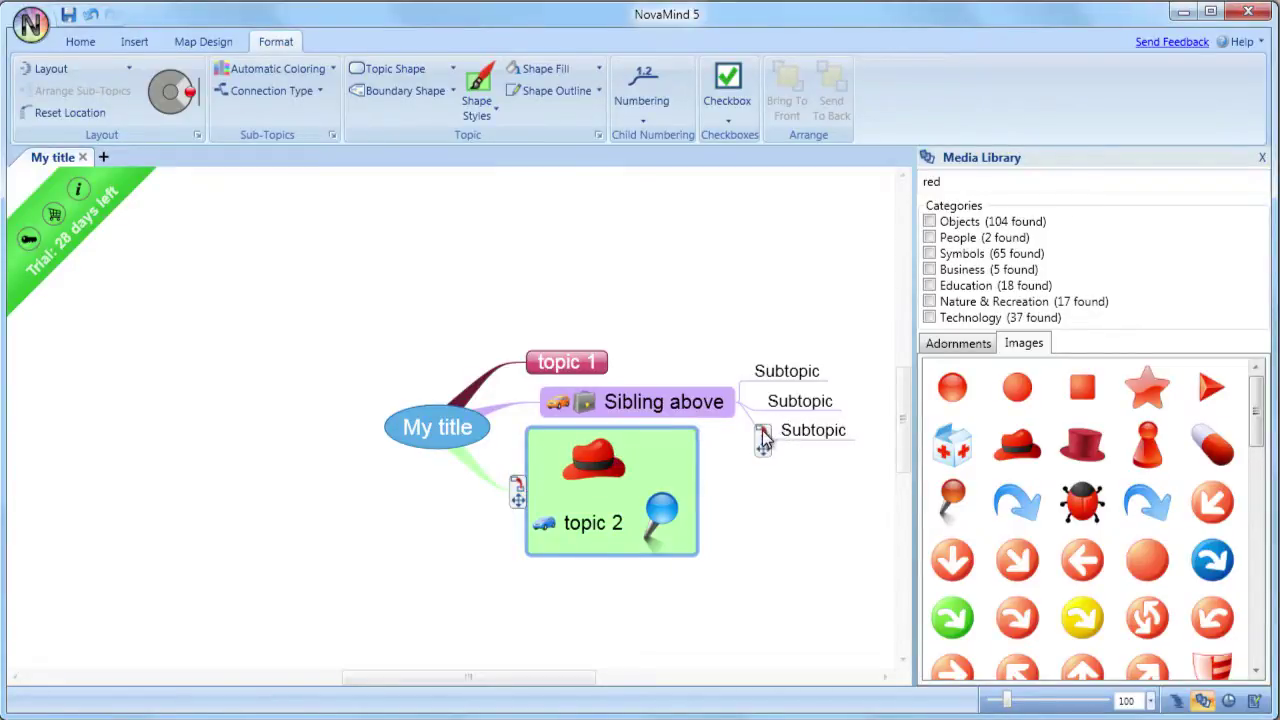
mouse_move(763, 438)
mouse_down()
mouse_move(771, 574)
mouse_move(768, 561)
mouse_up()
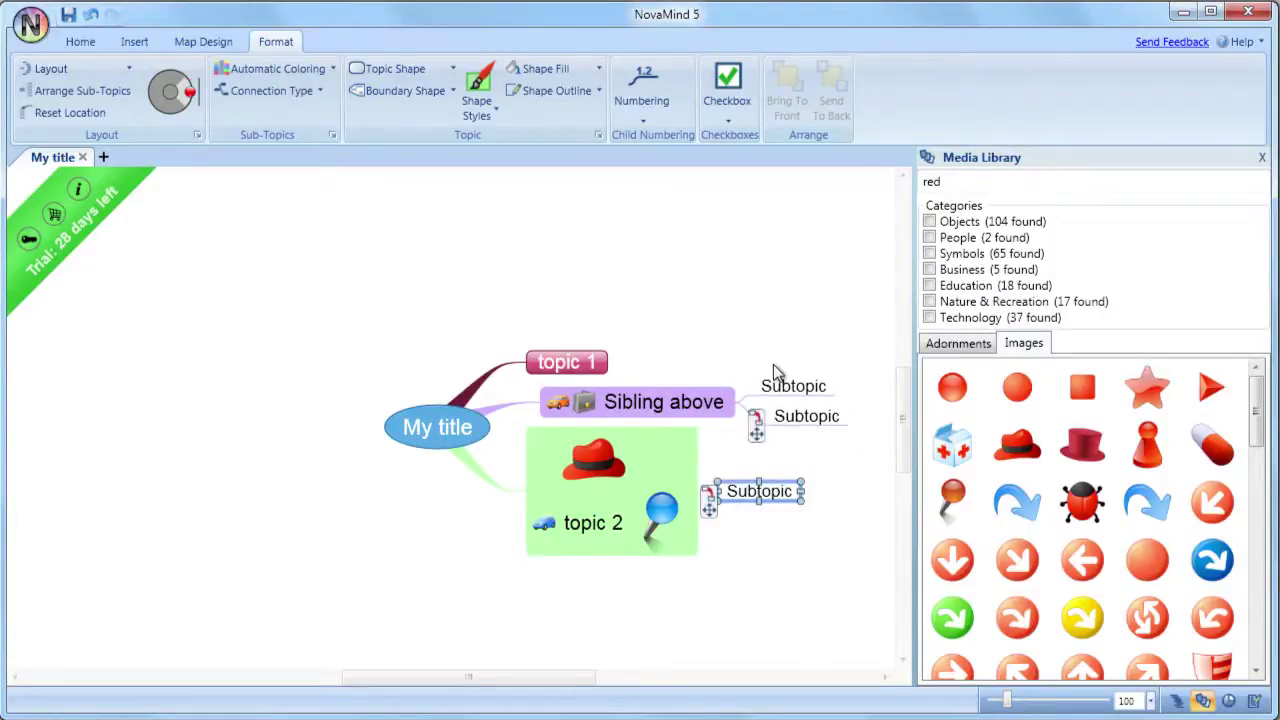
drag(774, 350, 819, 430)
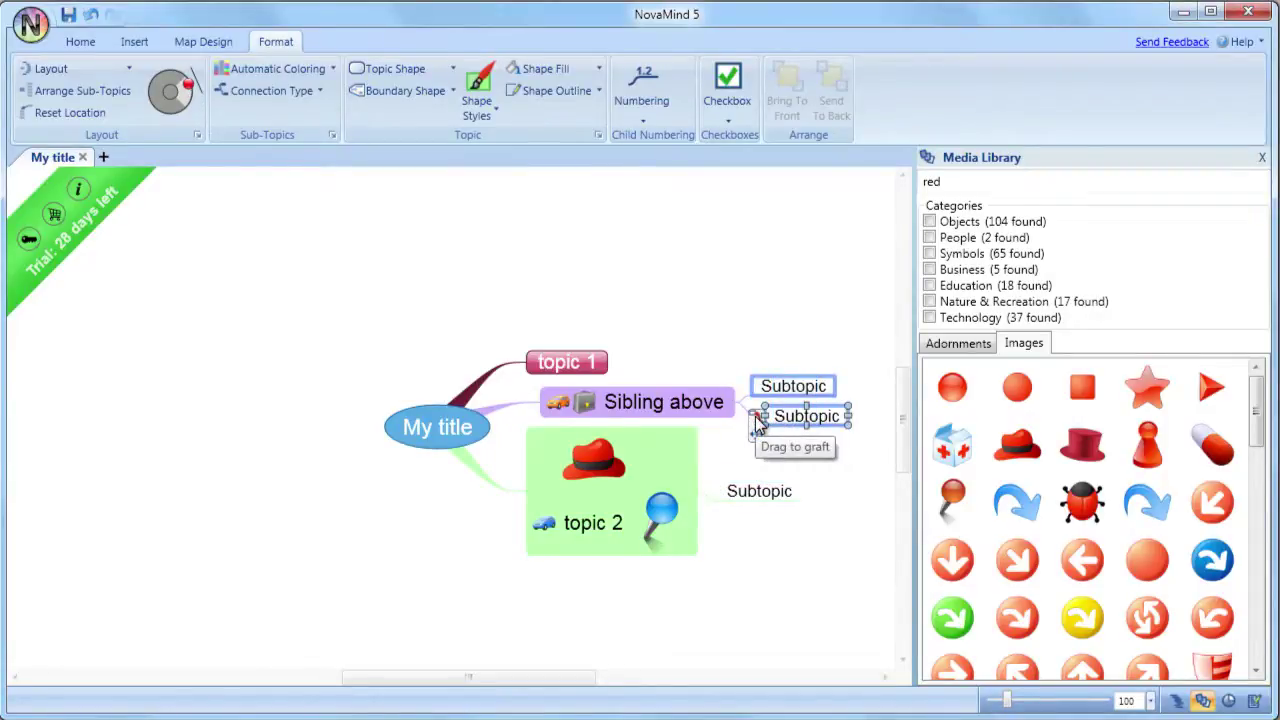
drag(760, 420, 653, 350)
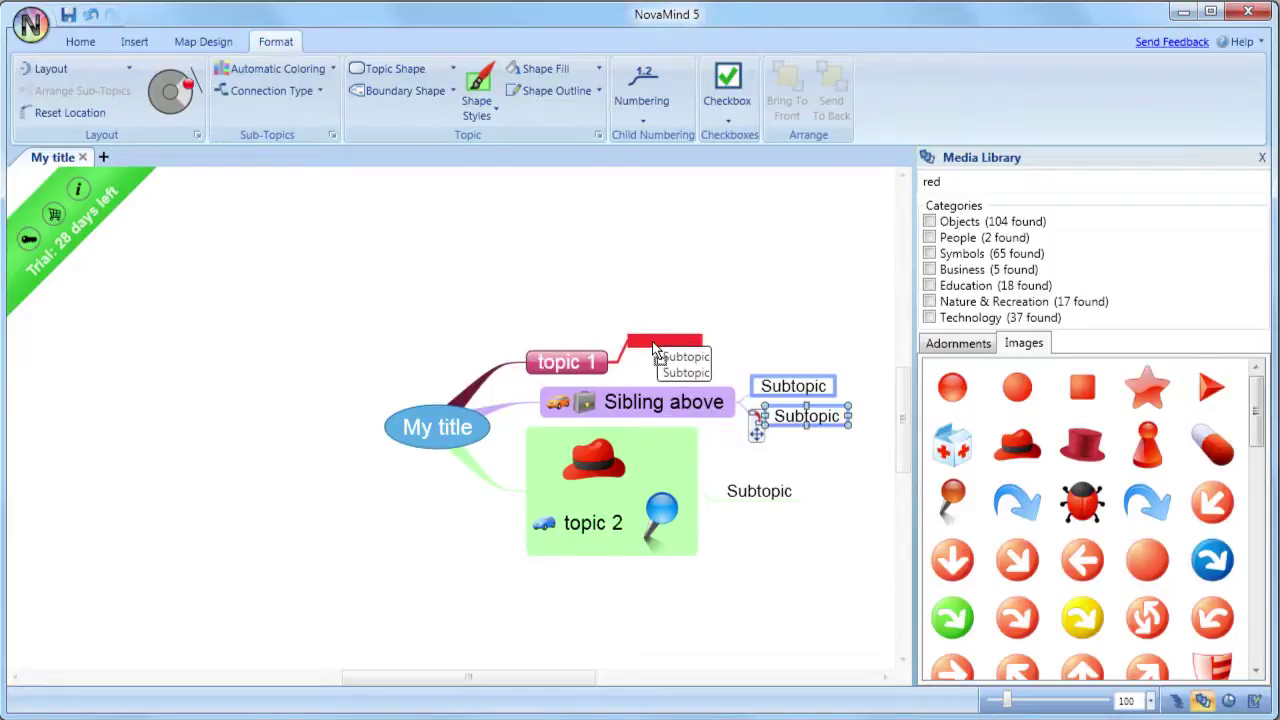
key(ctrl)
drag(653, 350, 653, 350)
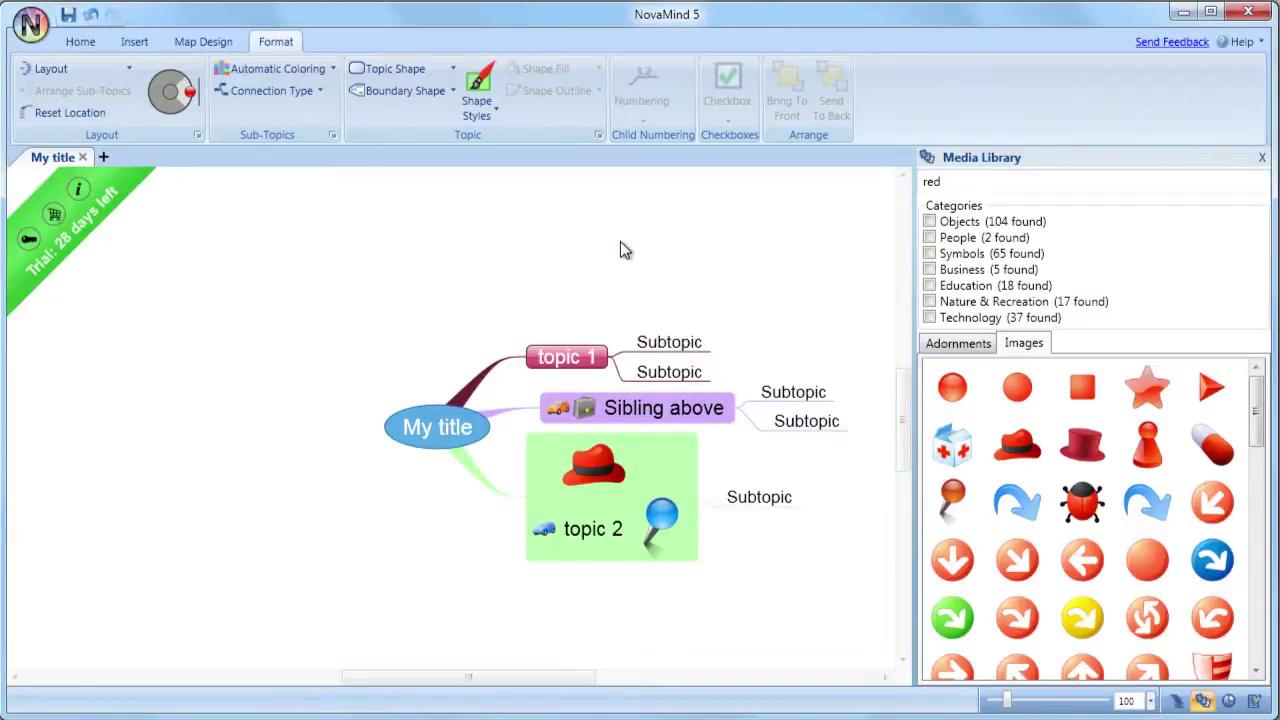
- Add three new 'Subtopic' main topics to My title below topic 2
click(594, 484)
key(Return)
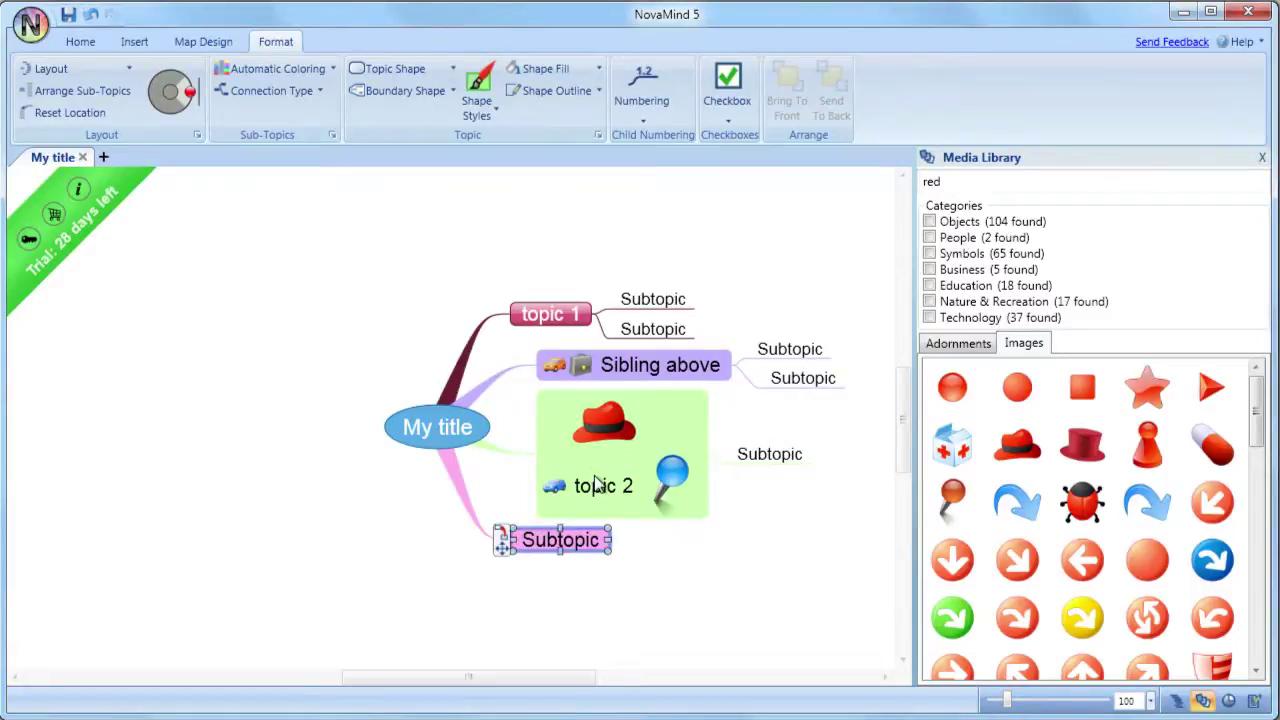
key(Return)
key(Return)
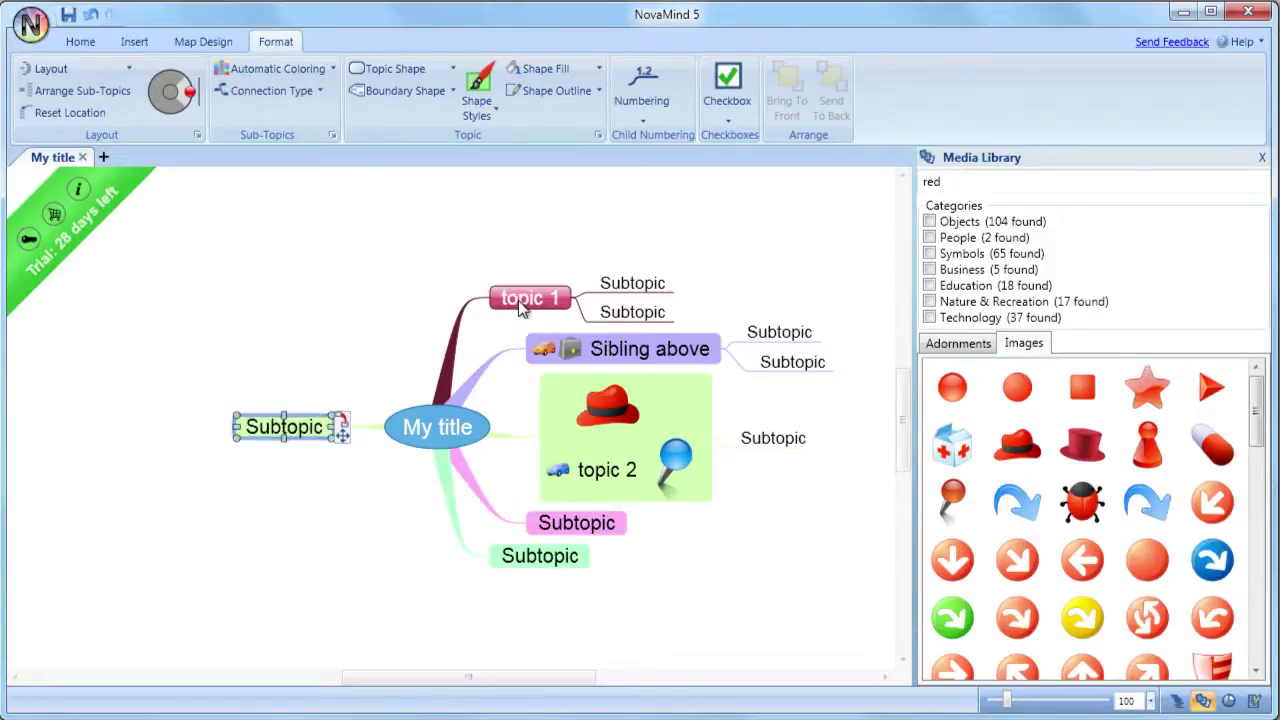
mouse_move(548, 314)
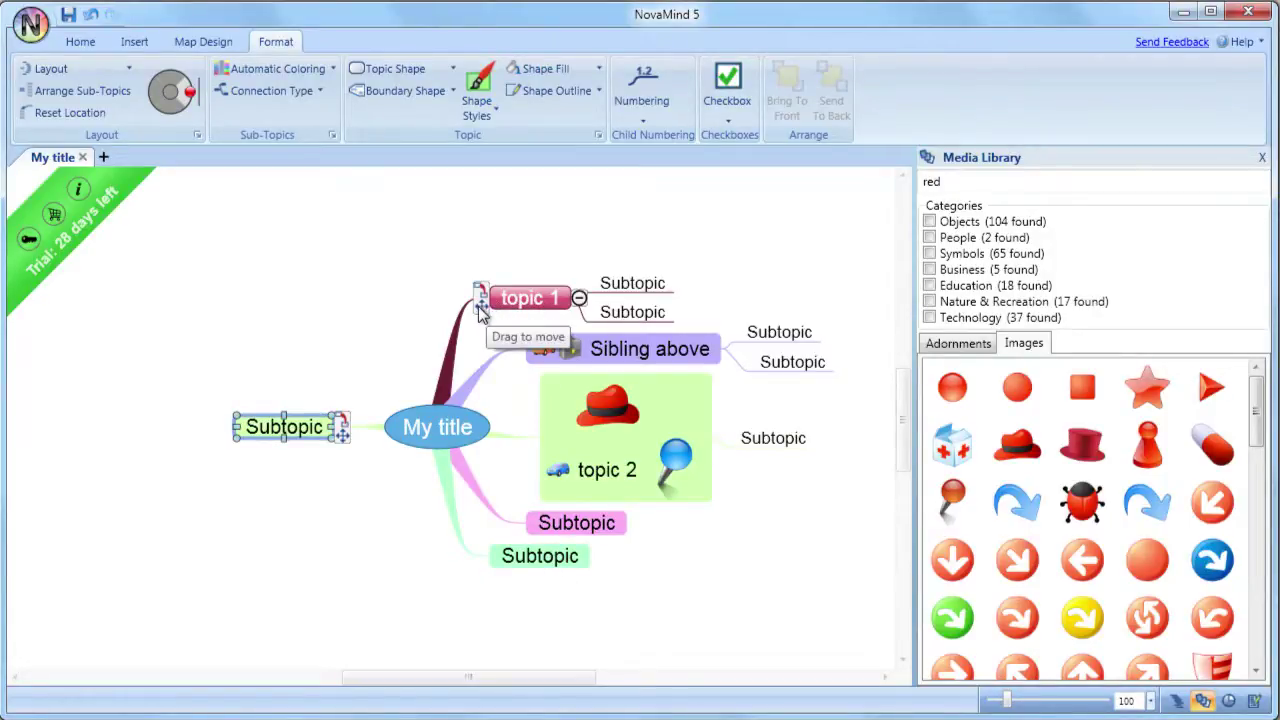
- Move topic 1 with its subtopics to the left of My title and make it taller
mouse_move(480, 306)
mouse_down()
mouse_move(311, 312)
mouse_move(502, 290)
mouse_up()
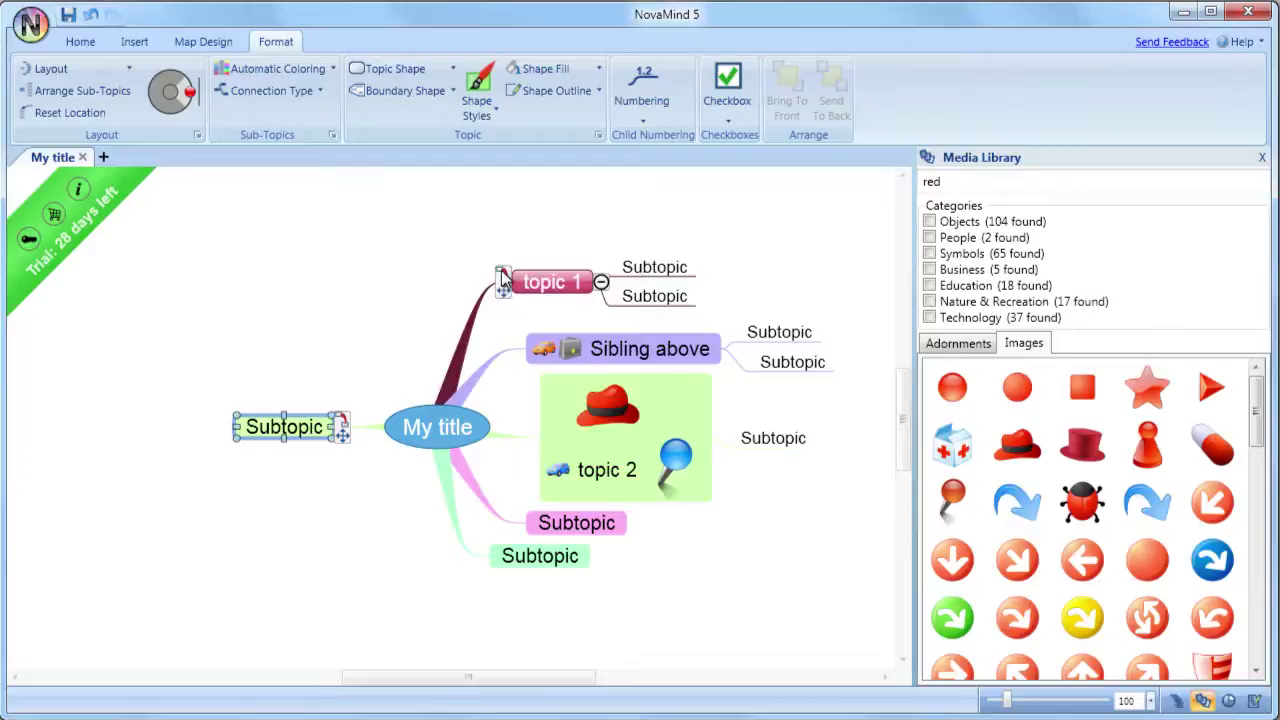
drag(503, 280, 333, 327)
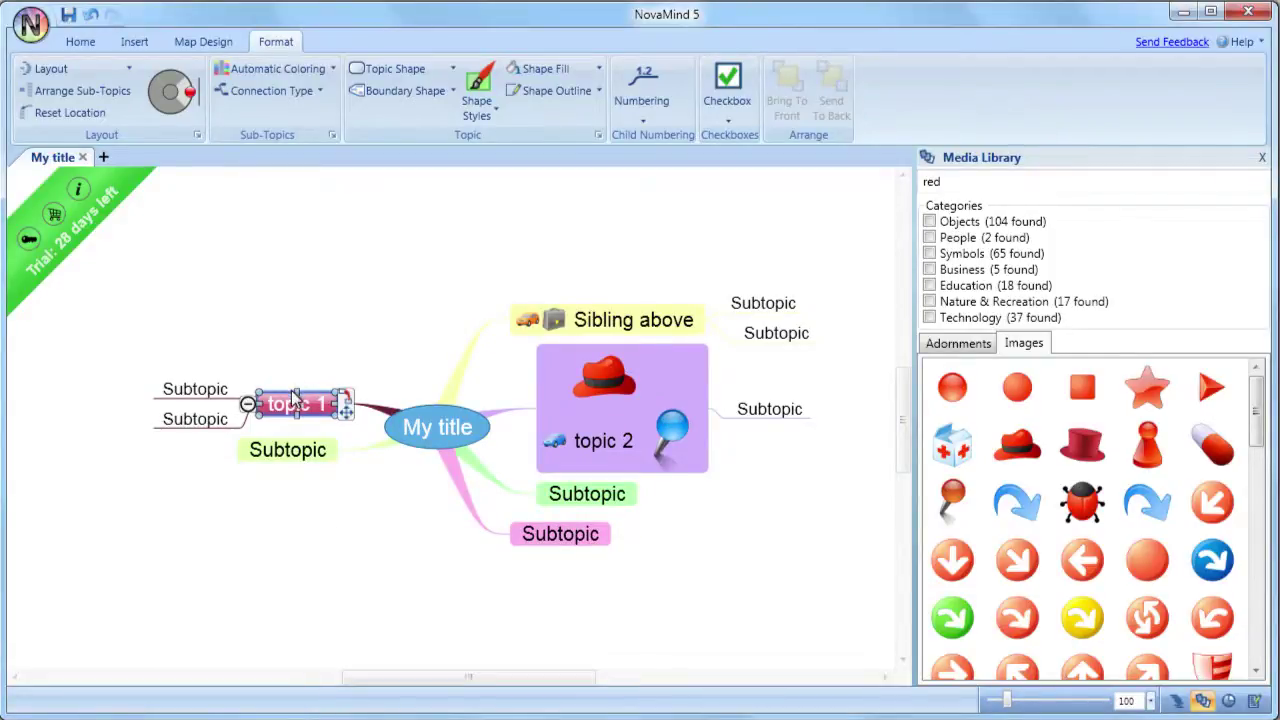
drag(297, 393, 296, 314)
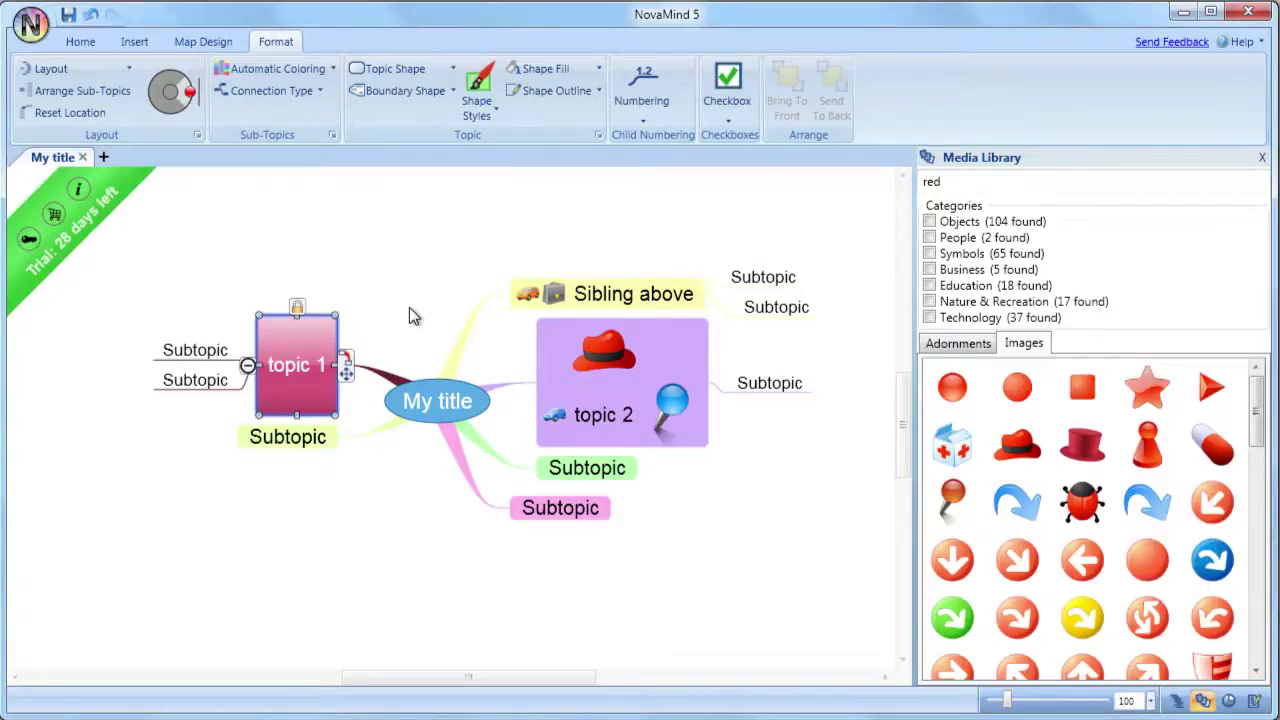
click(297, 307)
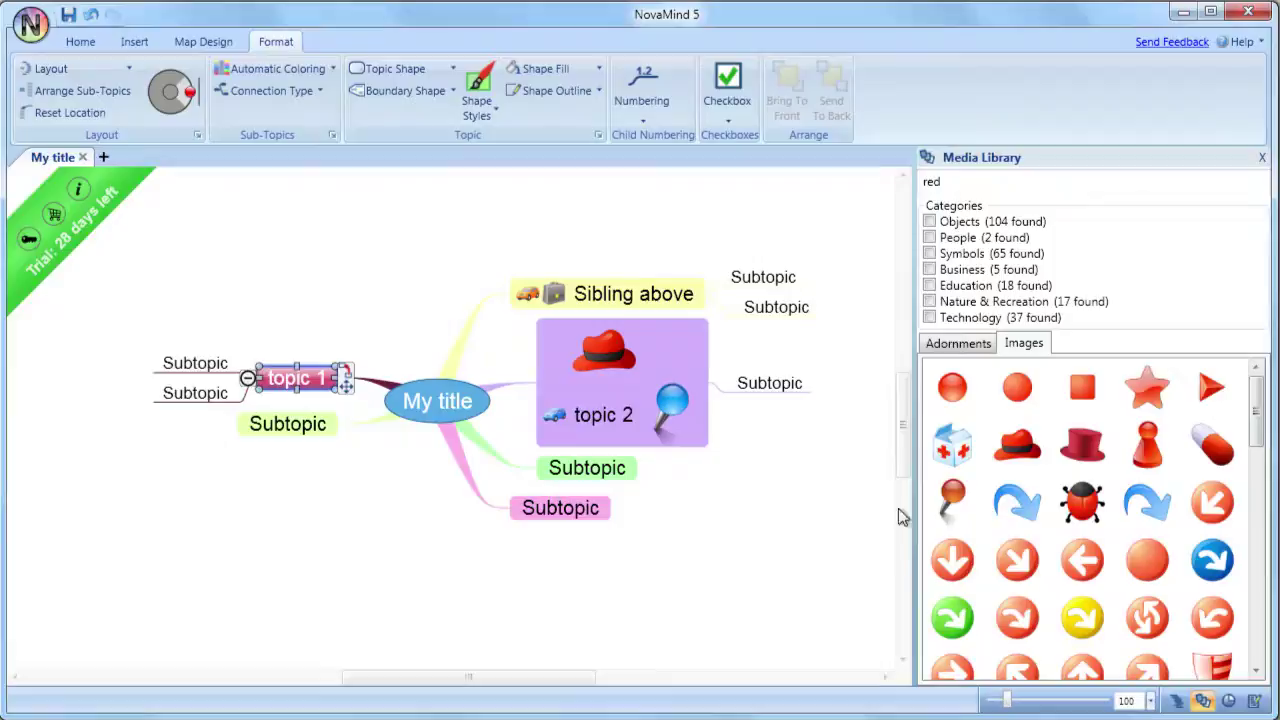
- Give topic 1 the note 'Enter your notes here.' in the Notes panel
click(1254, 704)
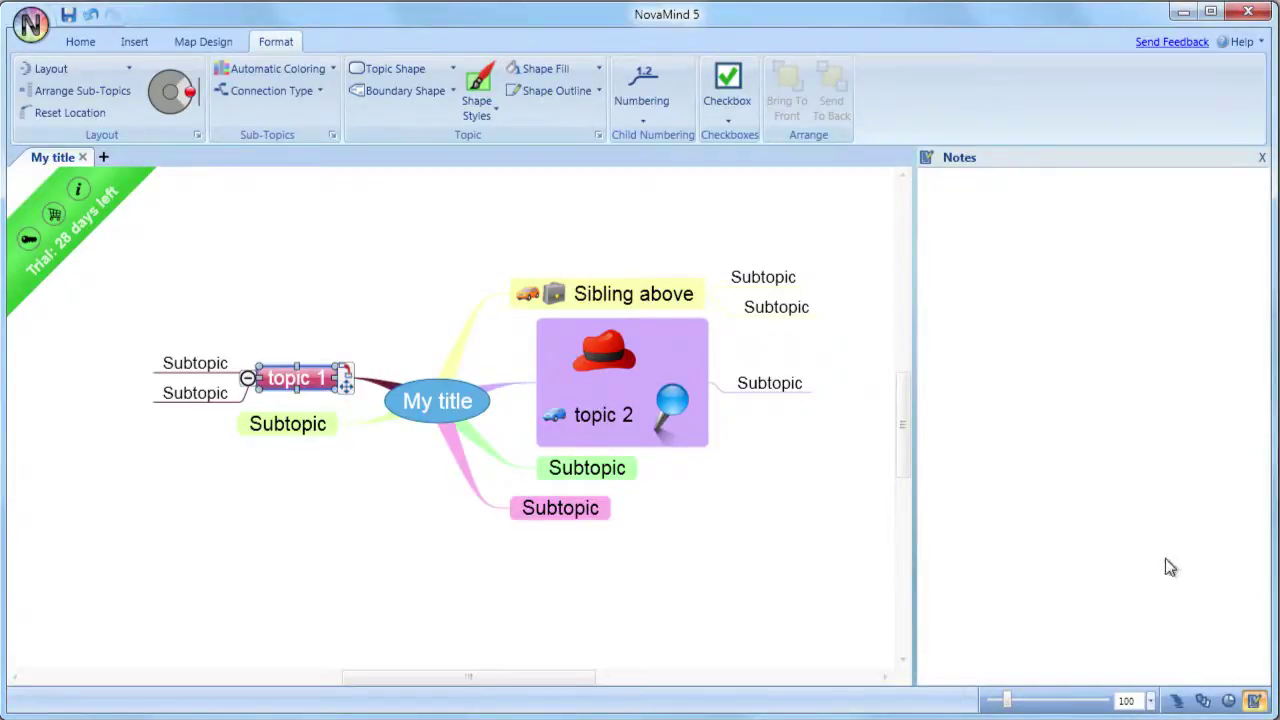
click(1061, 249)
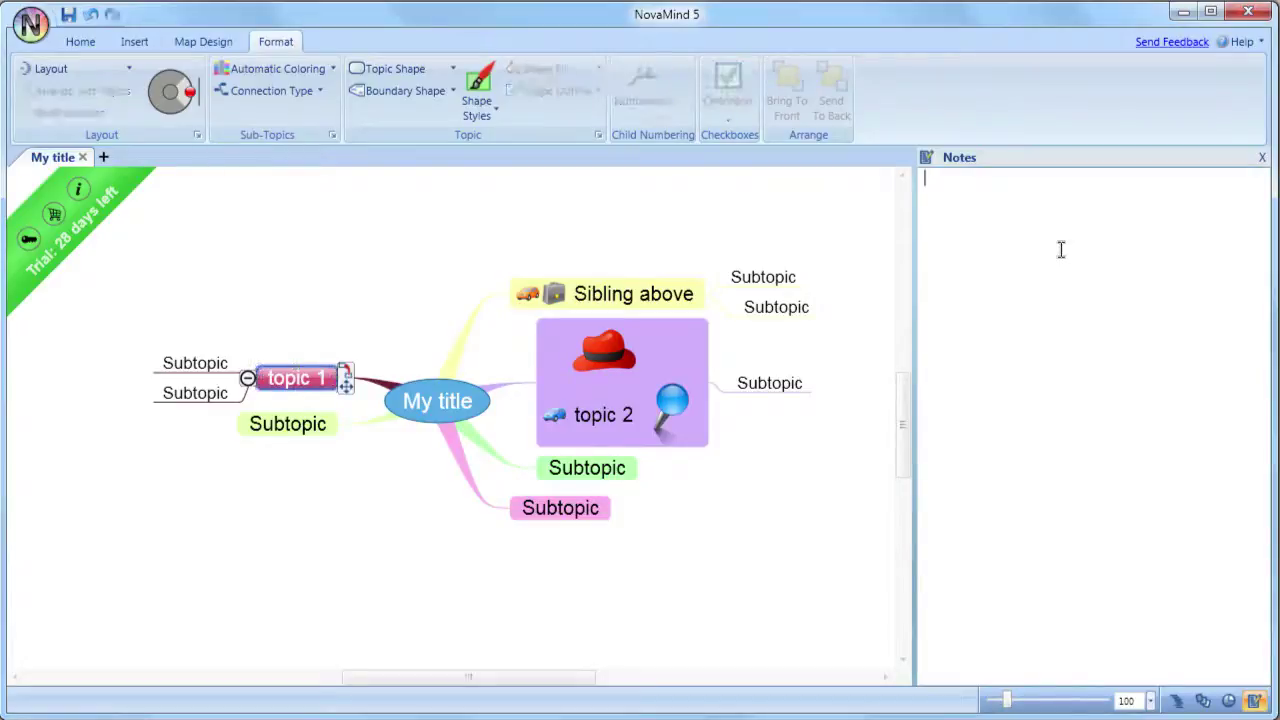
text(Enter)
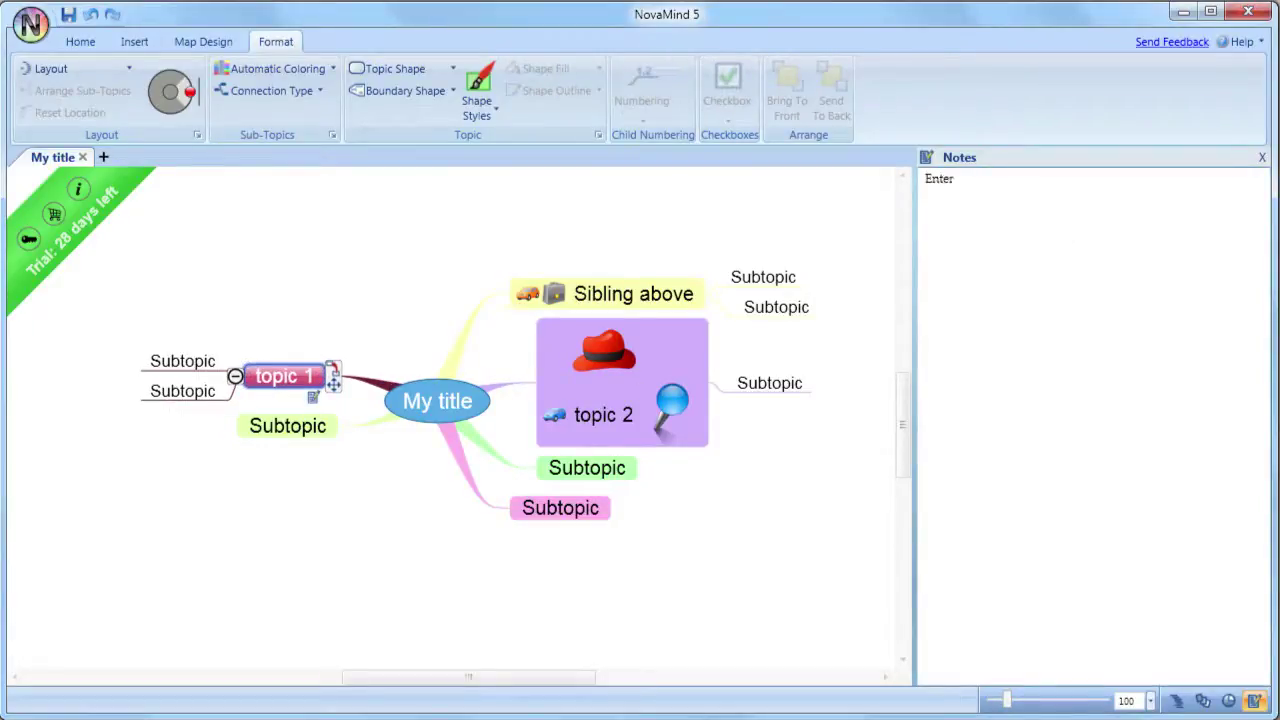
text( your notes h)
text(ere.)
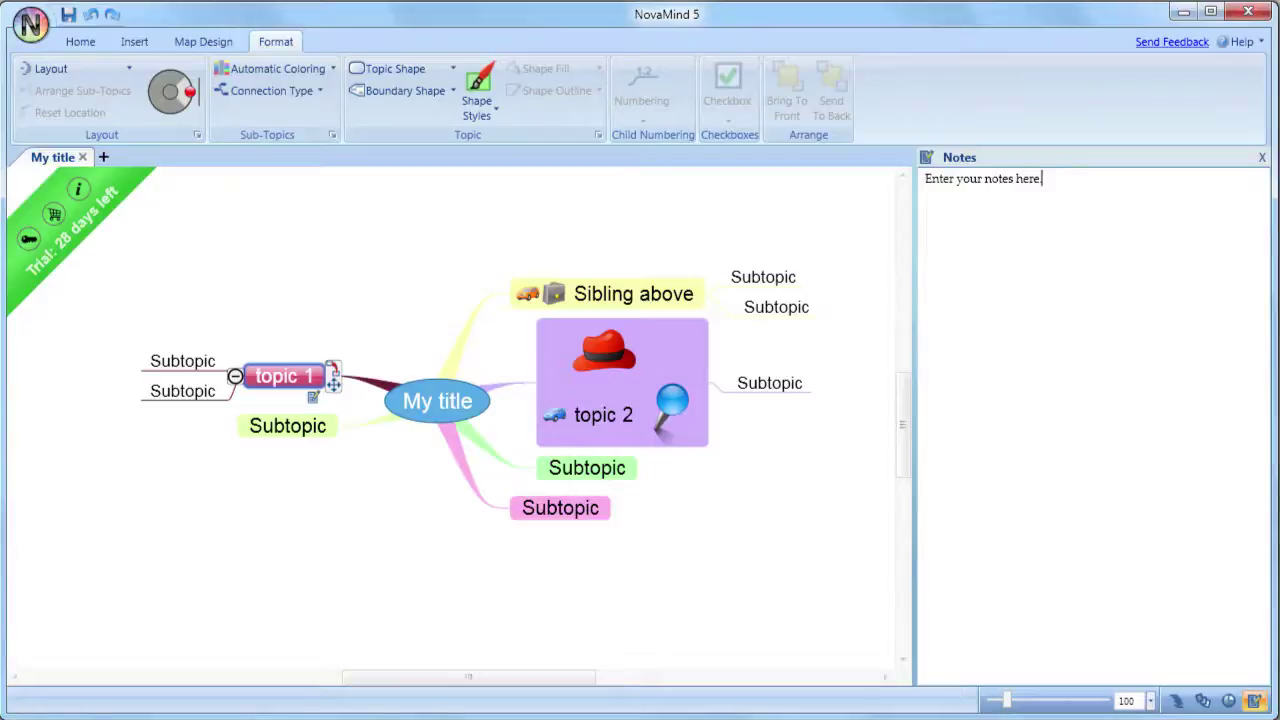